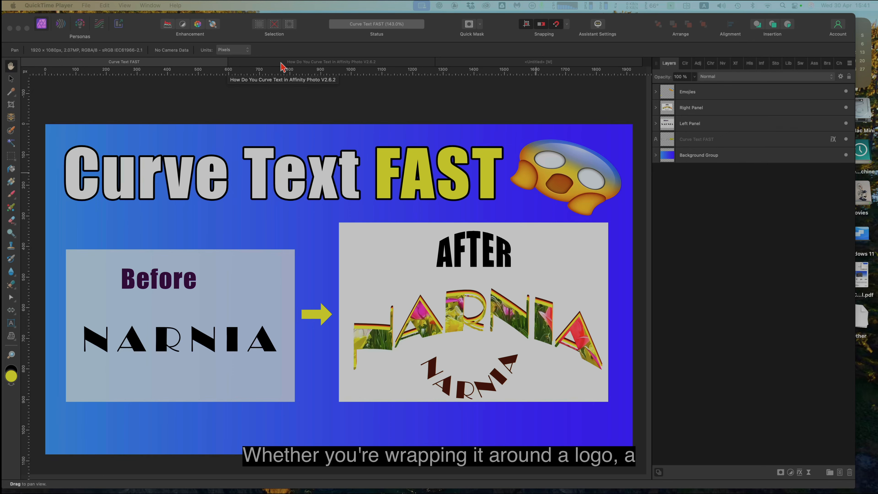
# - Look over the curved NARNIA examples in the other open documents, and return to the Curve Text FAST document
pyautogui.click(282, 66)
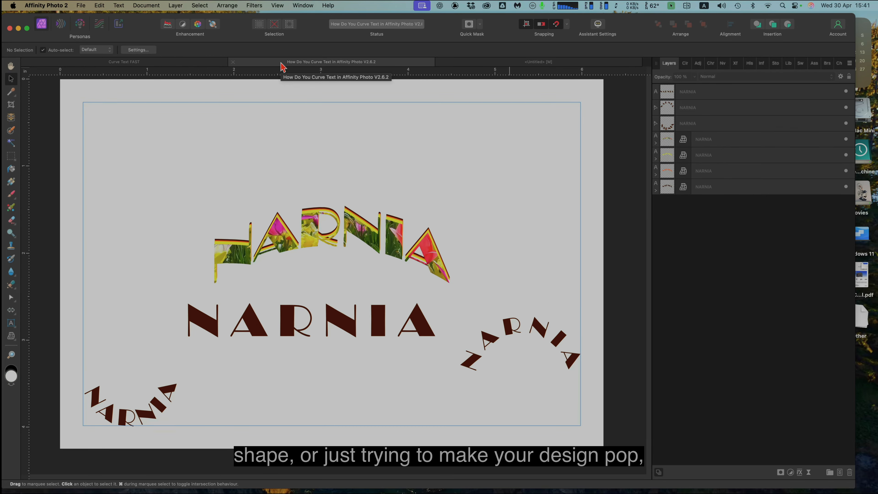
pyautogui.click(491, 67)
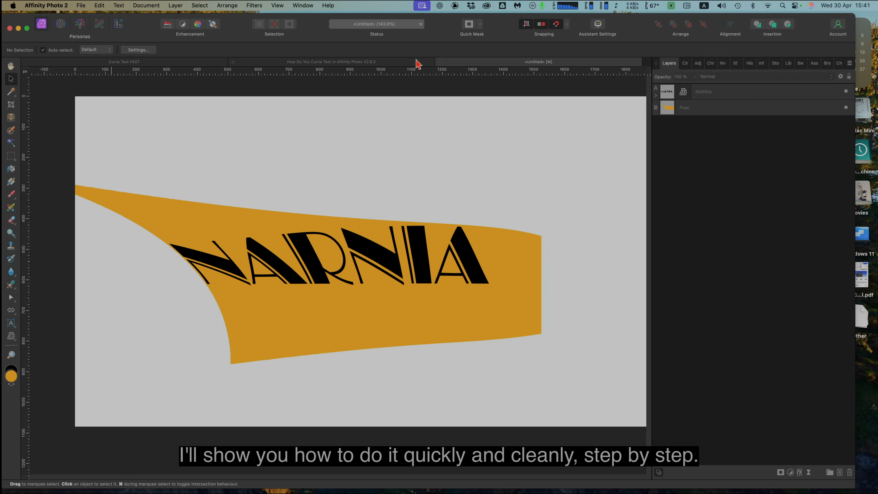
pyautogui.click(336, 64)
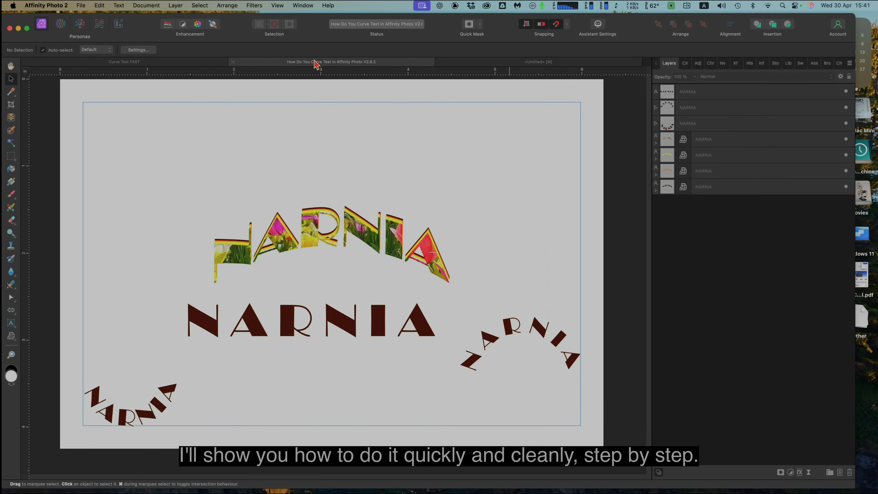
pyautogui.click(177, 64)
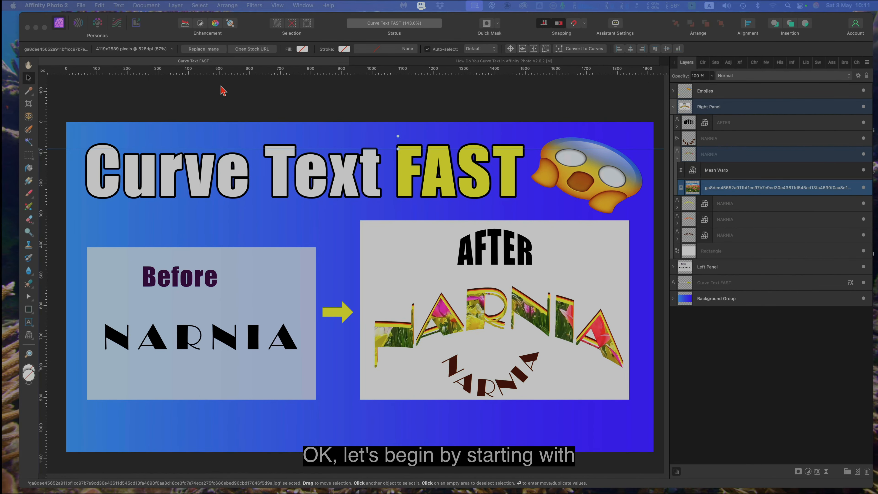
# - Create a new blank document from the 4R photo preset, 6 x 4 in at 300 DPI
pyautogui.click(83, 7)
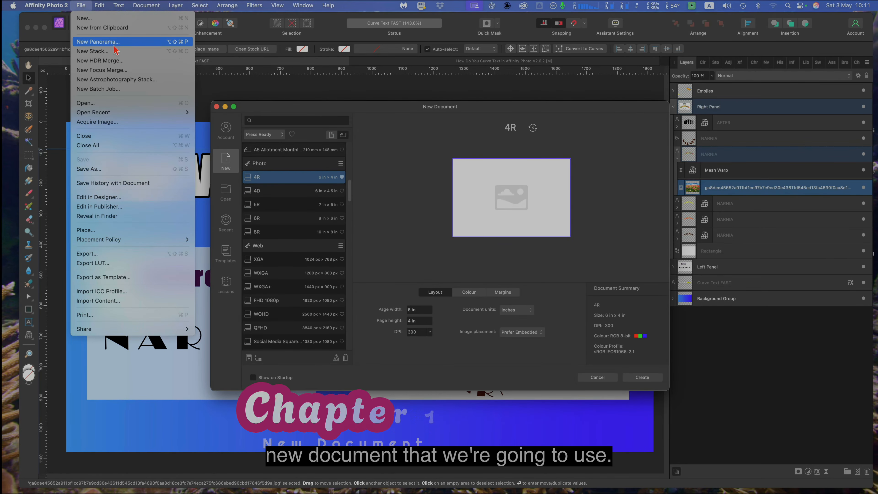
pyautogui.click(393, 131)
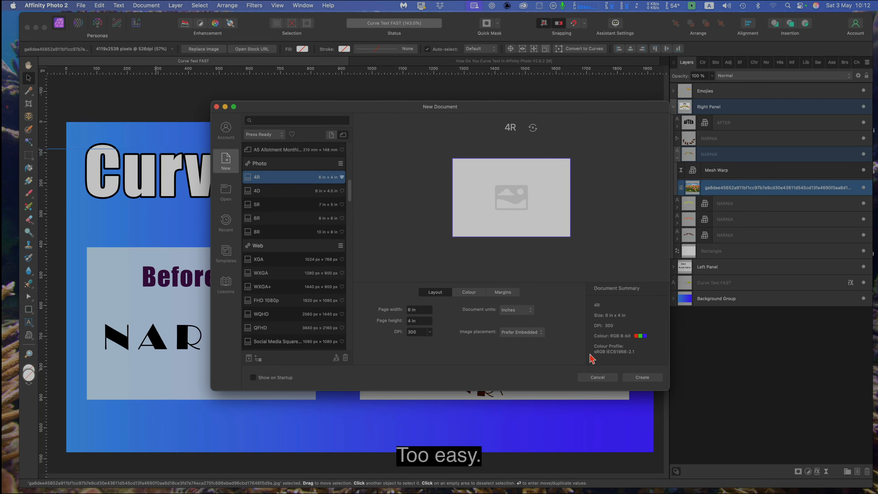
pyautogui.click(642, 378)
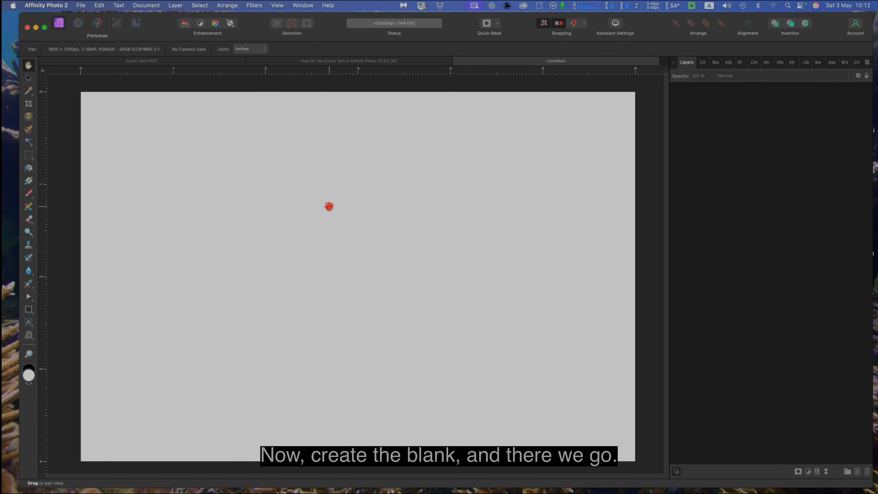
pyautogui.moveTo(327, 203); pyautogui.dragTo(309, 196)
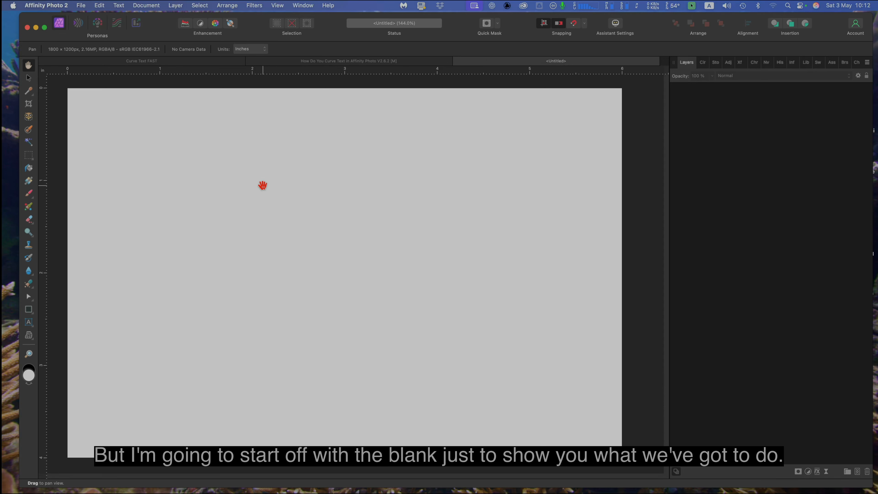
# - Start an artistic text object about 45 pt in size in the upper-left area of the blank page
pyautogui.click(28, 78)
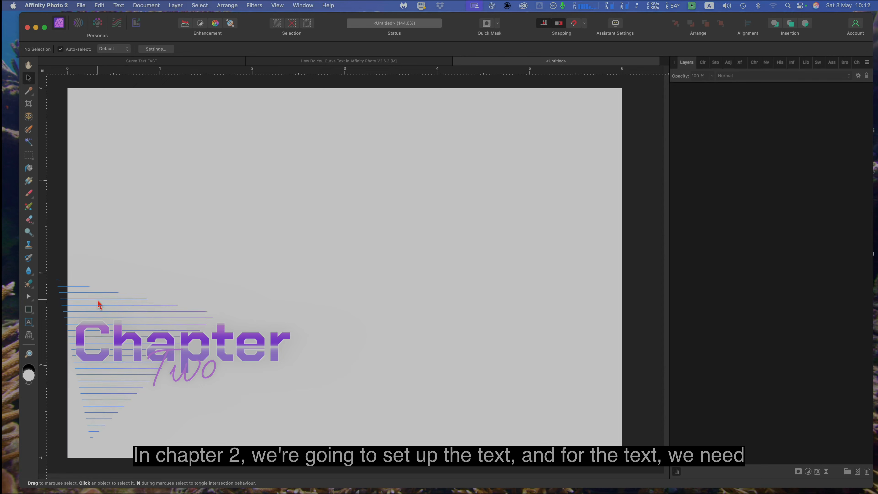
pyautogui.click(32, 327)
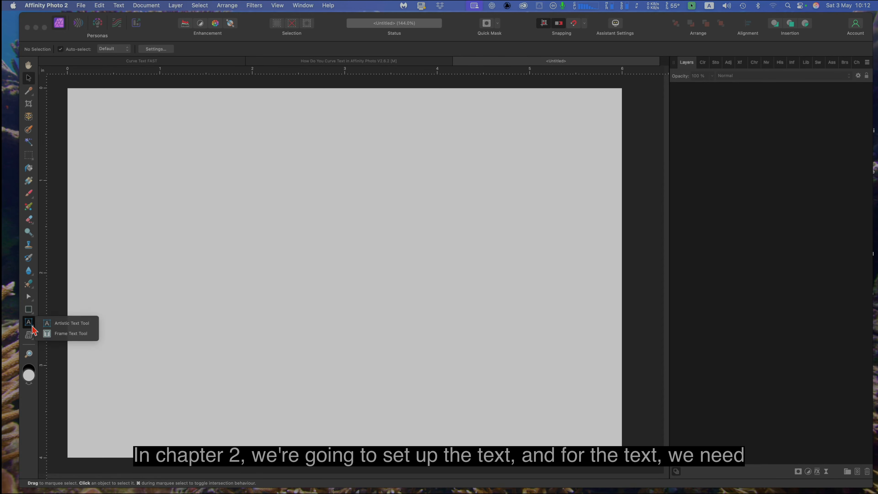
pyautogui.click(58, 324)
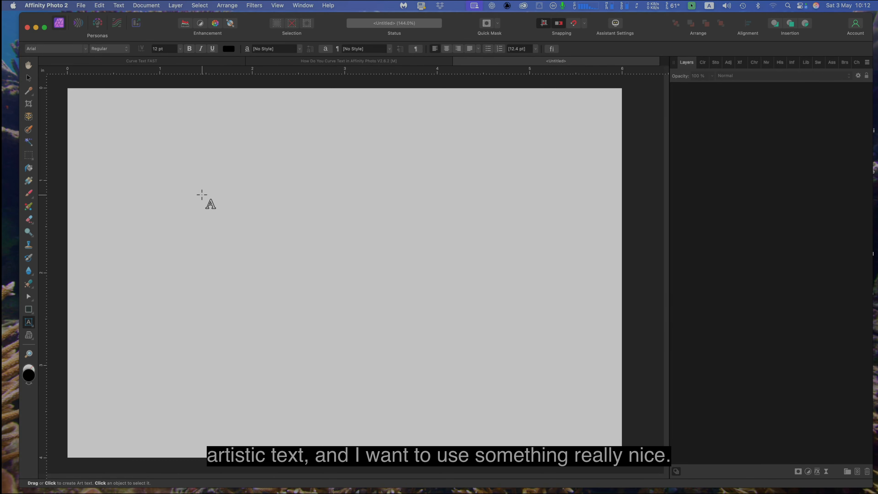
pyautogui.moveTo(202, 195); pyautogui.dragTo(210, 235)
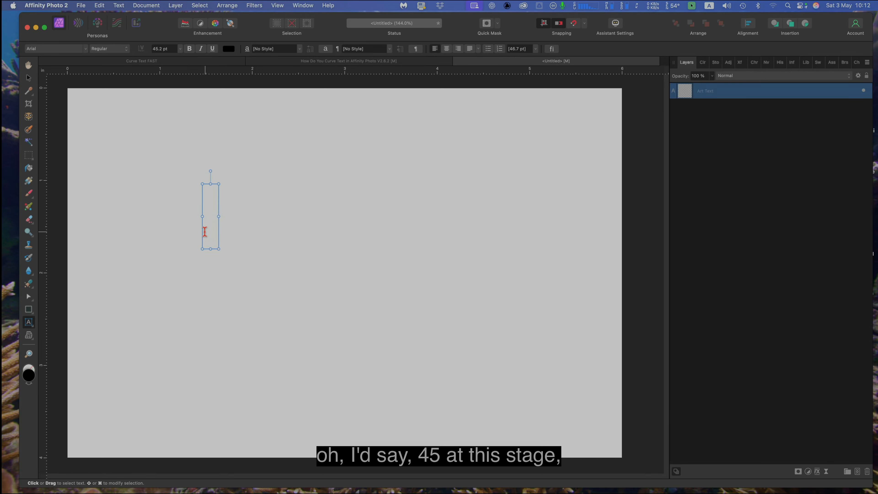
# - Set the font of the empty artistic text object to Broadway-Engraved Regular
pyautogui.click(50, 49)
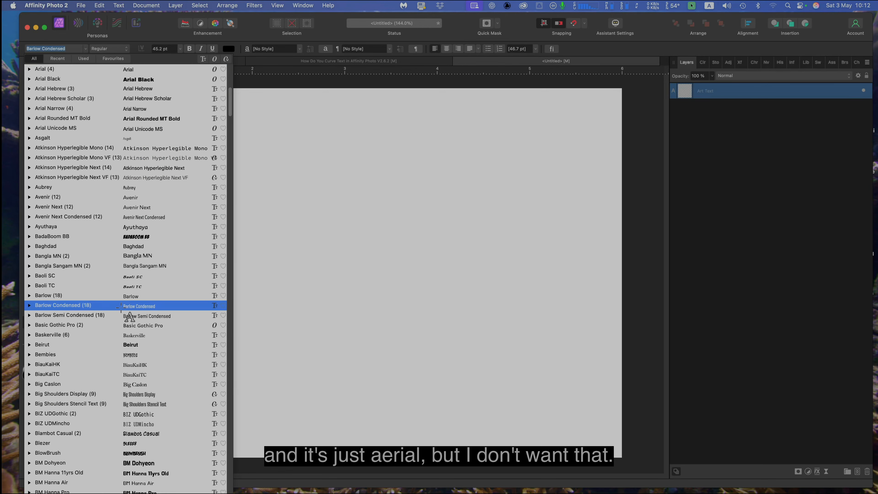
pyautogui.scroll(-3, 151, 414)
pyautogui.scroll(-8, 150, 414)
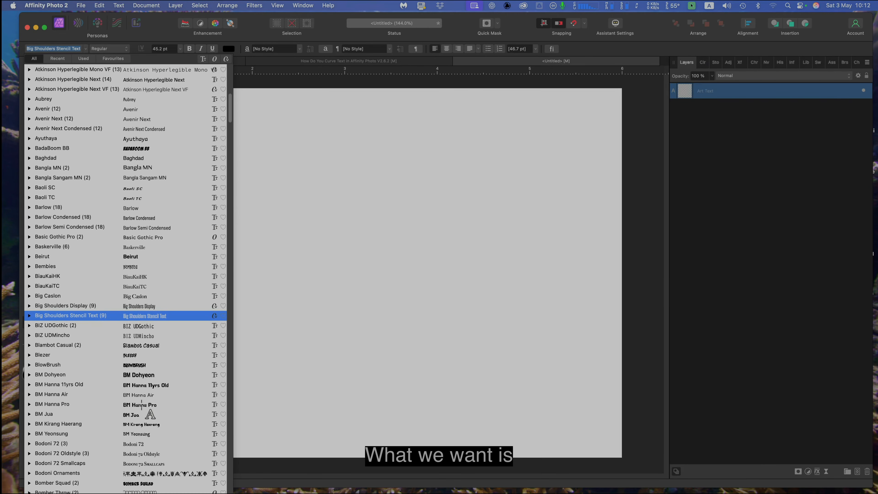
pyautogui.scroll(-2, 151, 415)
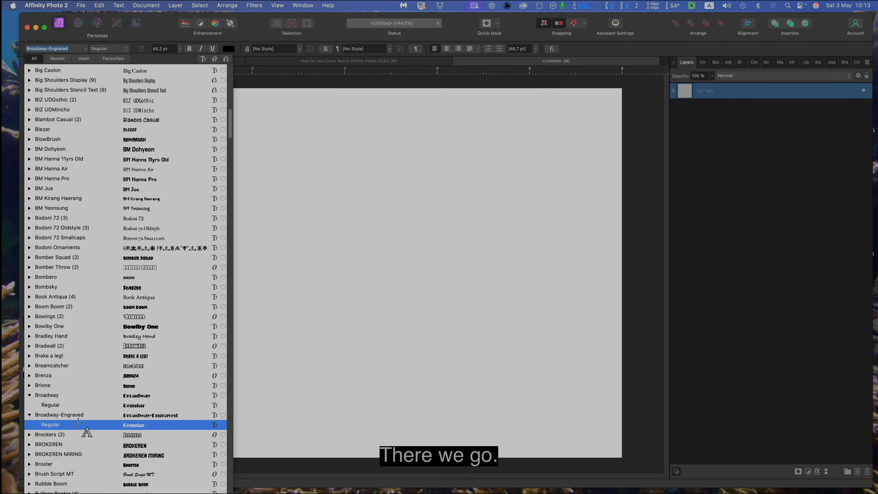
pyautogui.click(77, 421)
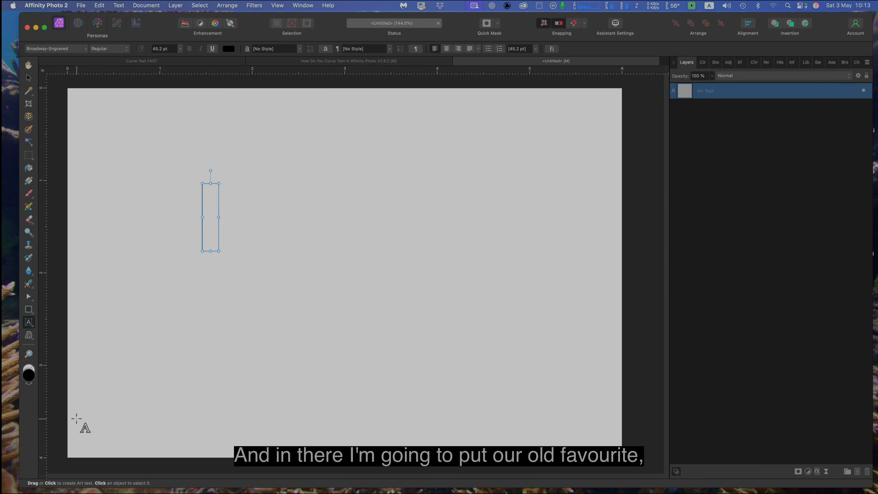
# - Enter NARNIA as the artistic text and finish editing with the text object selected
pyautogui.write('NAR')
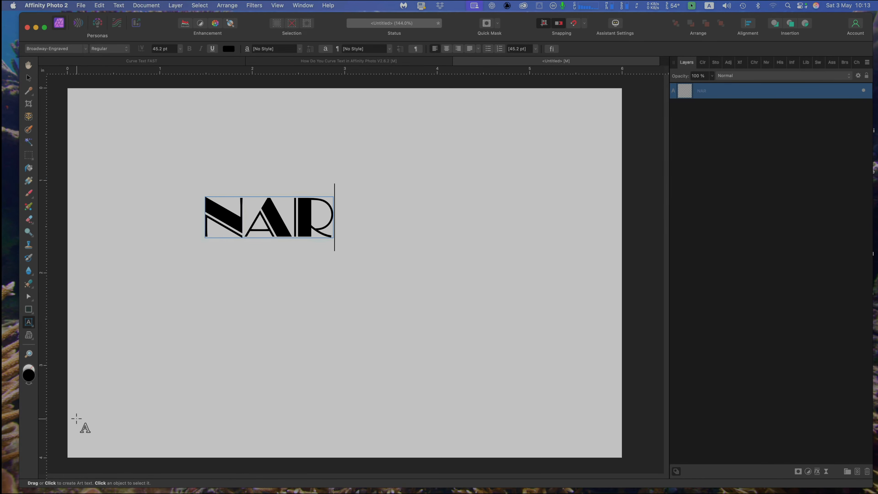
pyautogui.write('NIA')
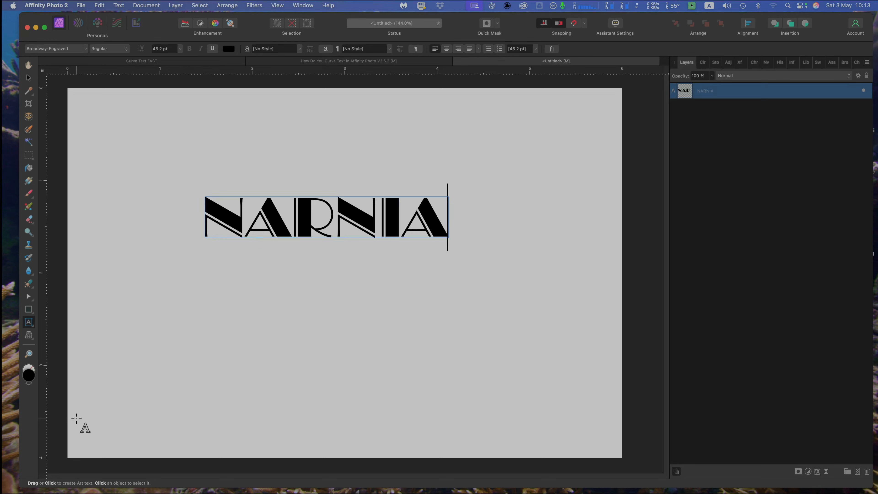
pyautogui.press('Escape')
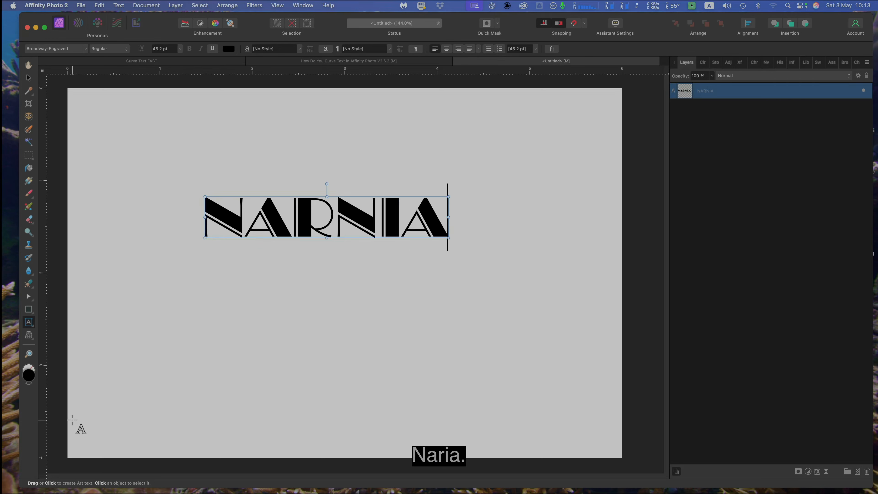
pyautogui.click(28, 78)
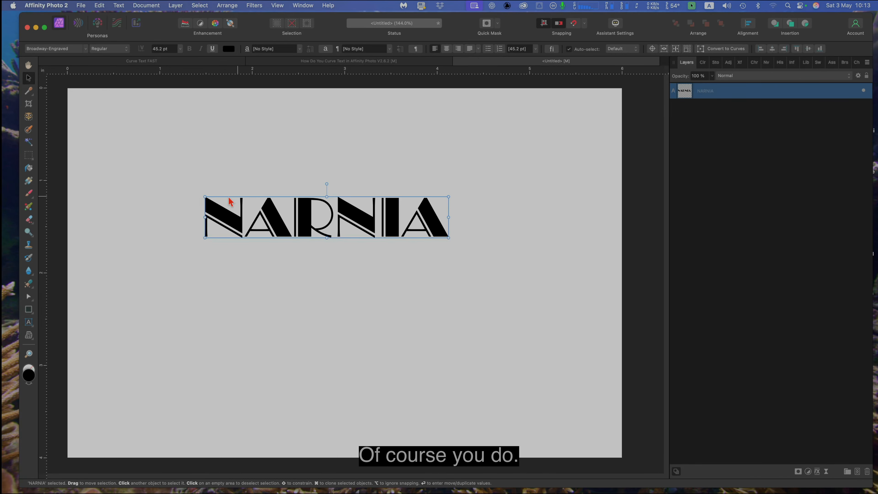
# - Set the font size of the whole NARNIA text to 64 pt
pyautogui.doubleClick(232, 215)
pyautogui.moveTo(207, 212); pyautogui.dragTo(425, 218)
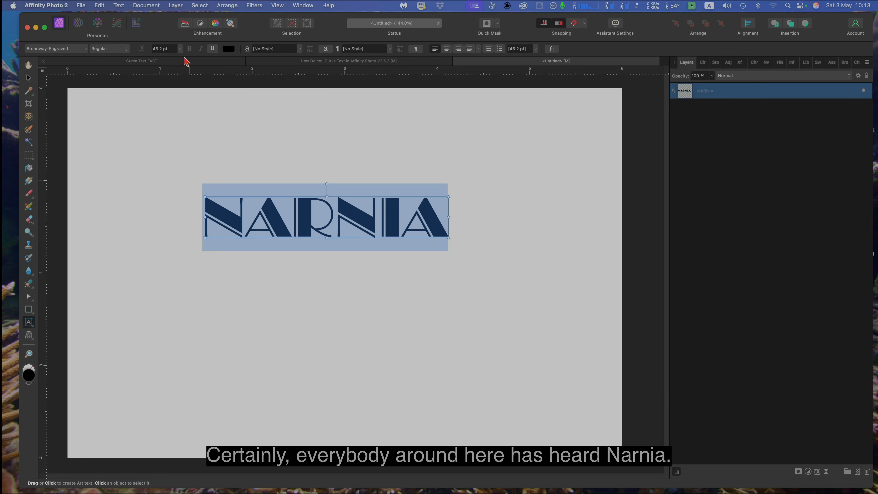
pyautogui.click(180, 49)
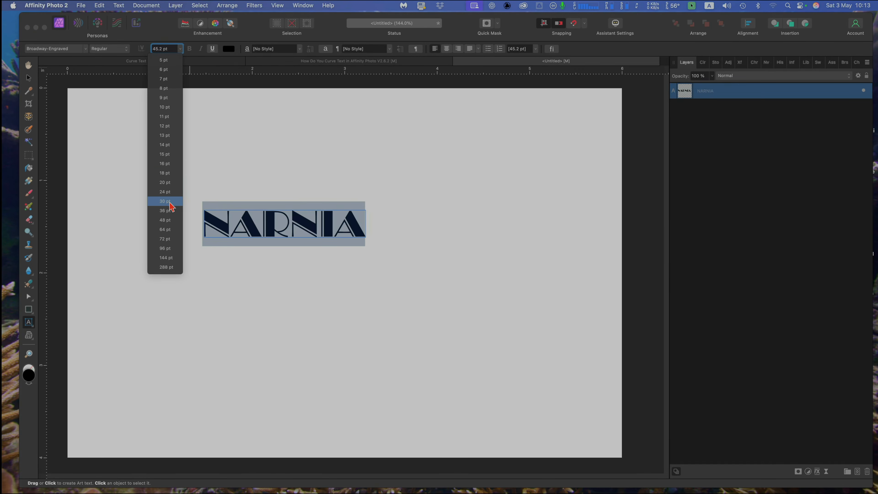
pyautogui.click(164, 229)
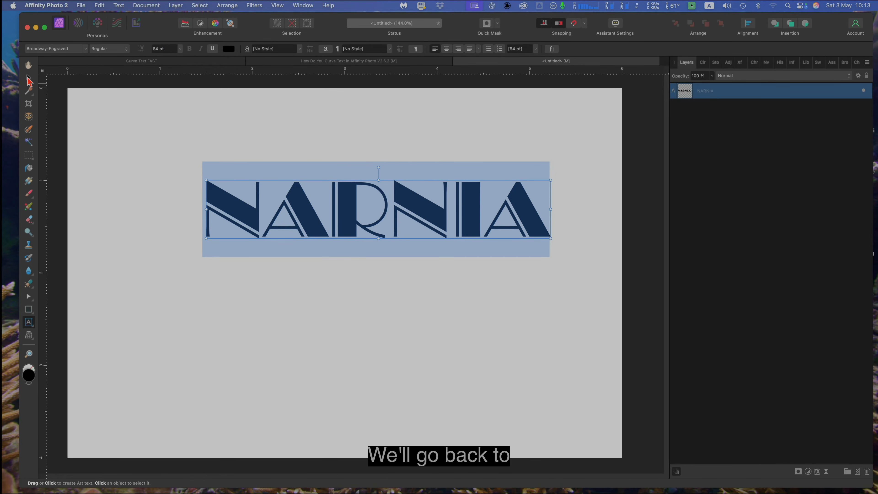
# - Move the NARNIA text to the centre of the page, both horizontally and vertically
pyautogui.click(29, 79)
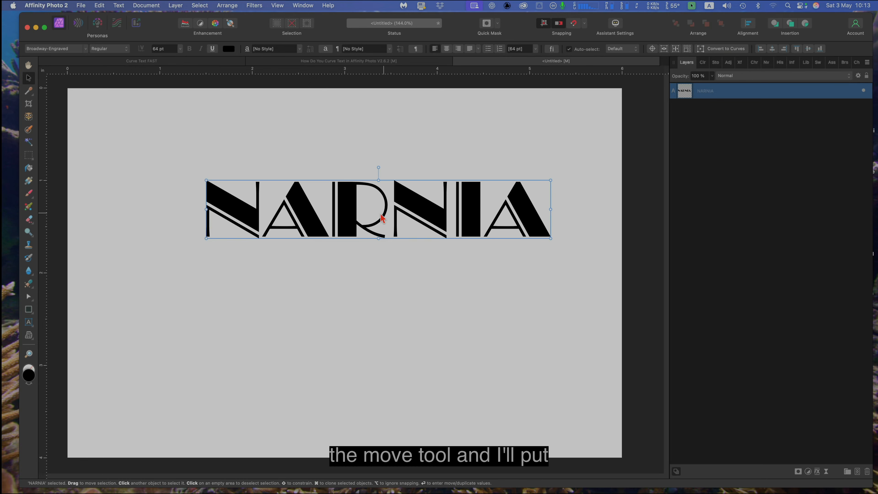
pyautogui.moveTo(383, 217); pyautogui.dragTo(349, 219)
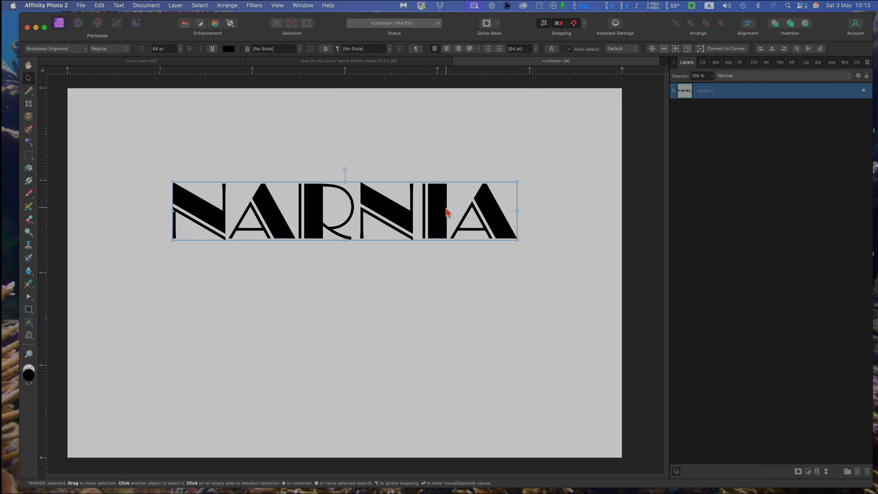
pyautogui.moveTo(345, 210); pyautogui.dragTo(346, 275)
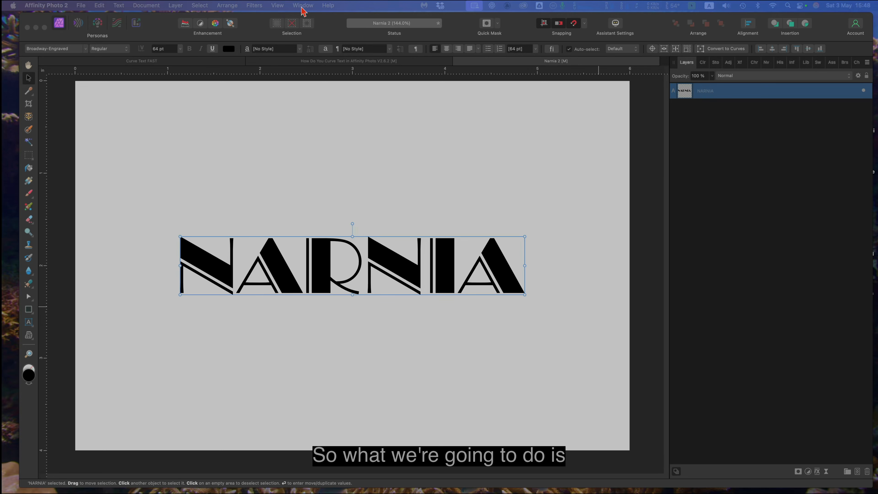
# - Add a horizontal guide at 2 in and a vertical guide, placing the vertical one along the right edge of the R's thick stem
pyautogui.click(278, 6)
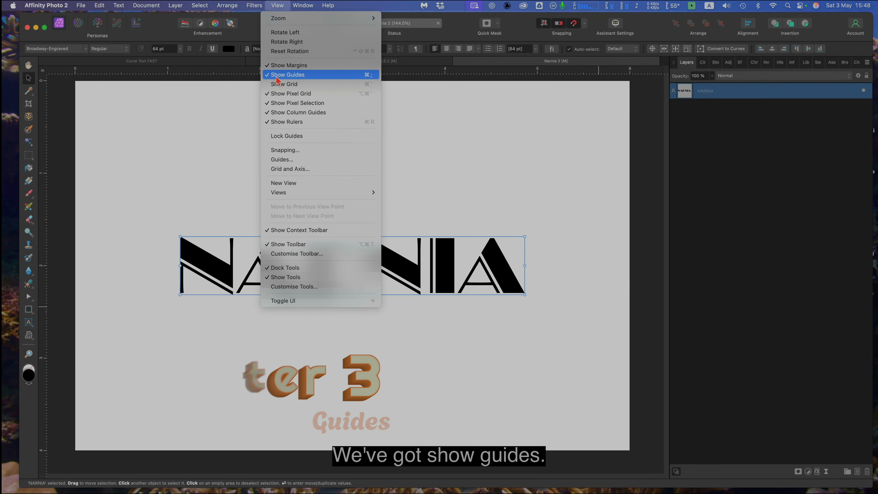
pyautogui.click(282, 160)
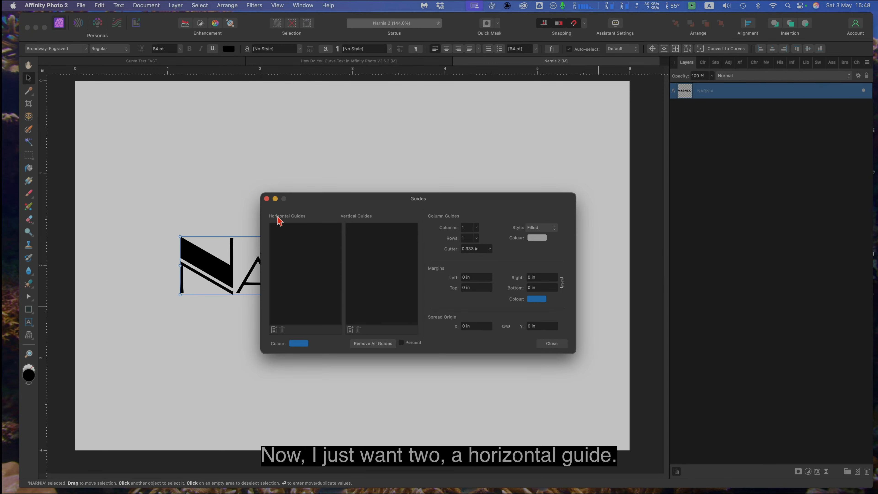
pyautogui.click(274, 330)
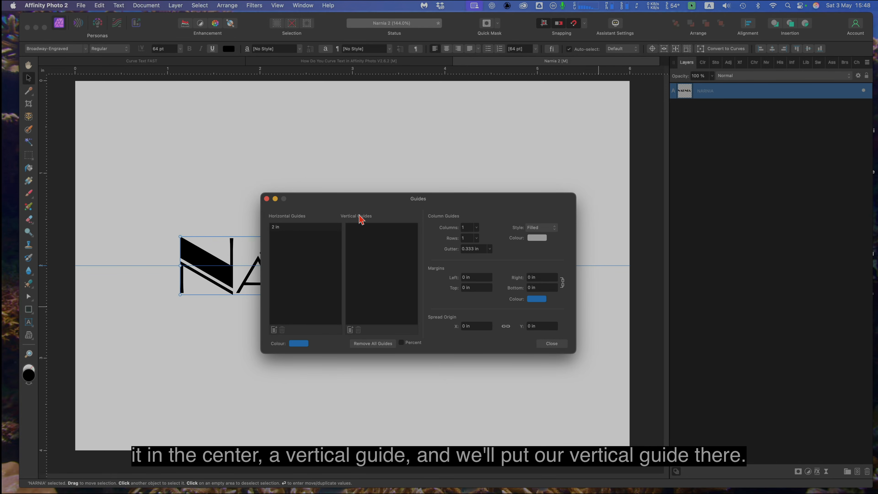
pyautogui.click(350, 330)
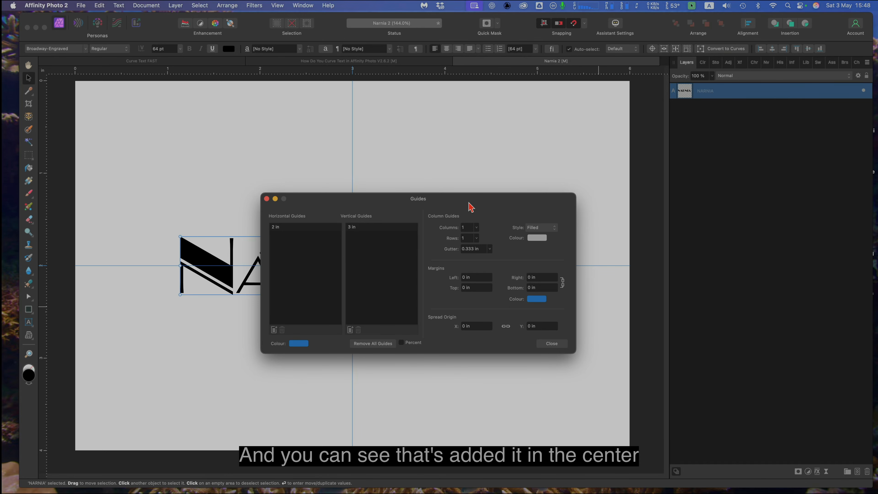
pyautogui.click(552, 343)
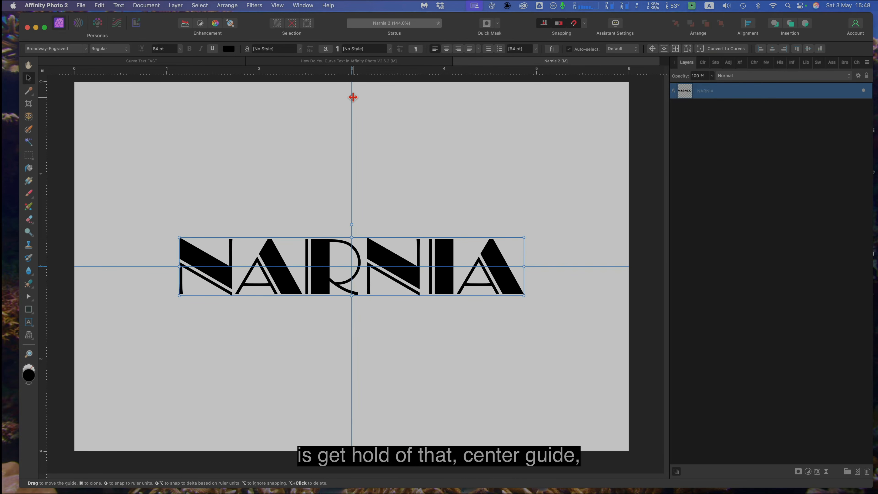
pyautogui.moveTo(351, 96); pyautogui.dragTo(330, 98)
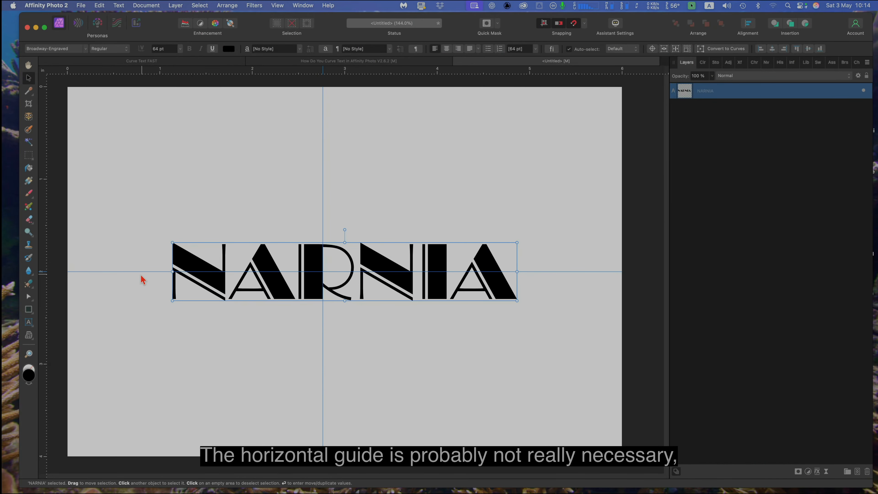
# - Add a live Mesh Warp filter to the NARNIA text layer
pyautogui.hscroll(-1, 140, 270)
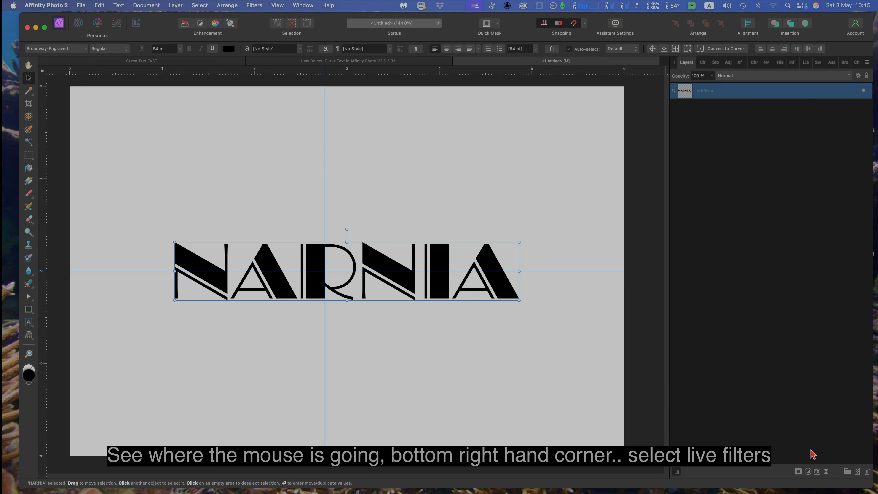
pyautogui.click(827, 472)
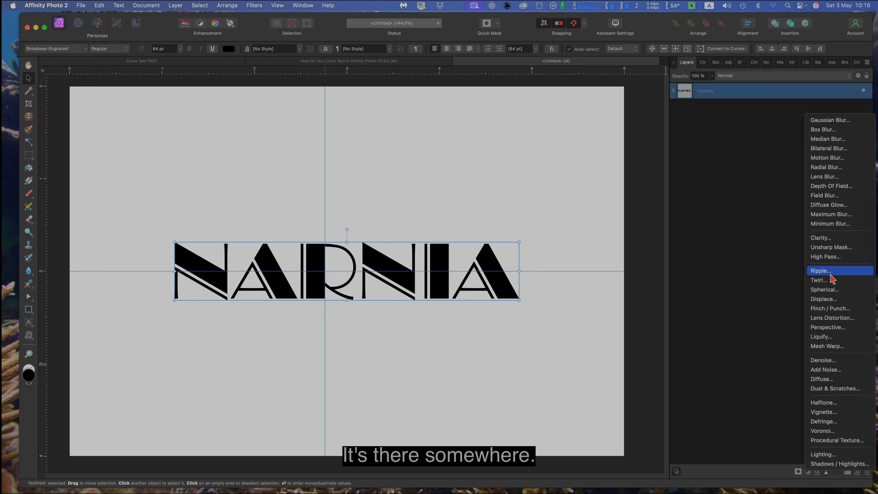
pyautogui.click(825, 347)
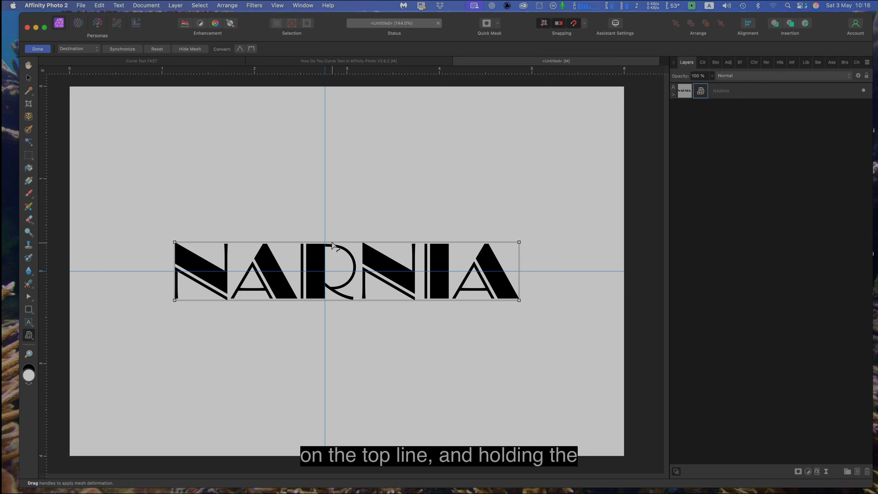
# - Bend the mesh's top and bottom edges upward by about 0.4 in into matching arcs, and apply the warp to the NARNIA text
pyautogui.moveTo(332, 244); pyautogui.dragTo(333, 203)
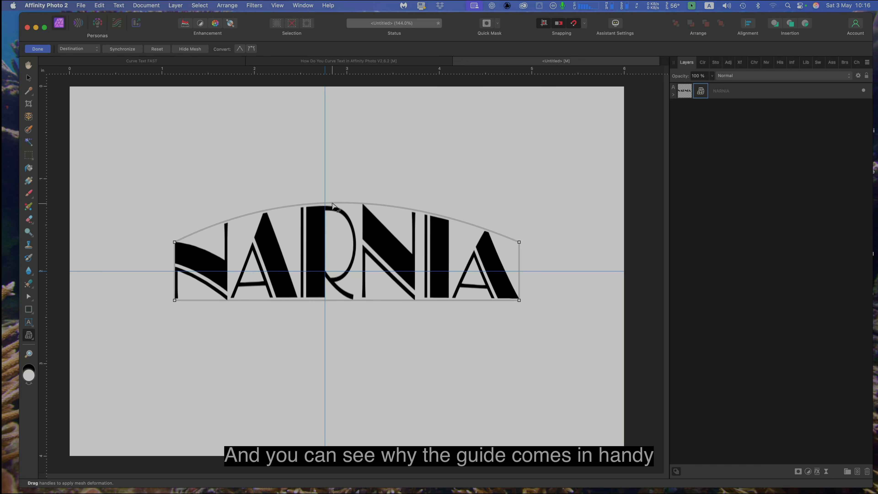
pyautogui.moveTo(332, 204); pyautogui.dragTo(332, 207)
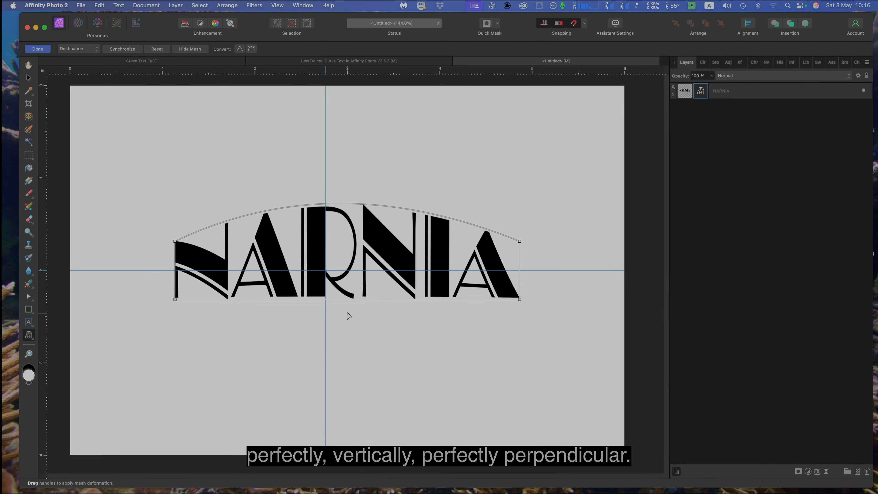
pyautogui.scroll(-1, 349, 308)
pyautogui.hscroll(-1, 344, 299)
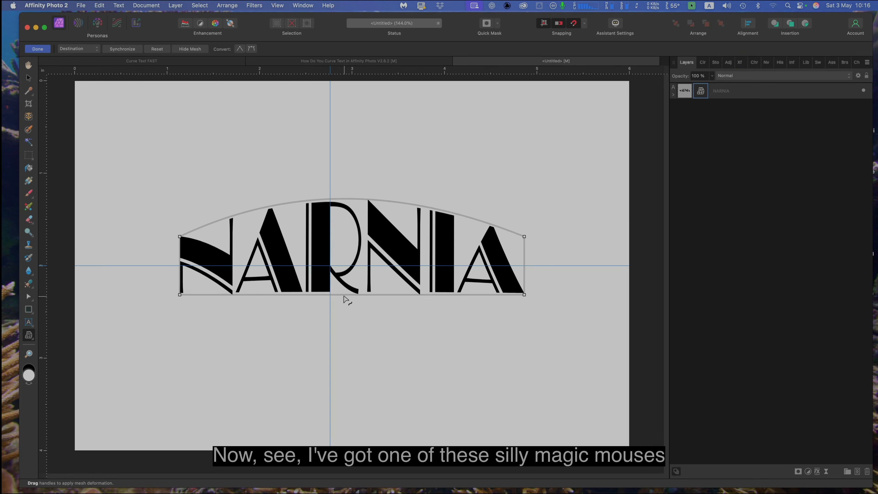
pyautogui.moveTo(344, 297); pyautogui.dragTo(345, 259)
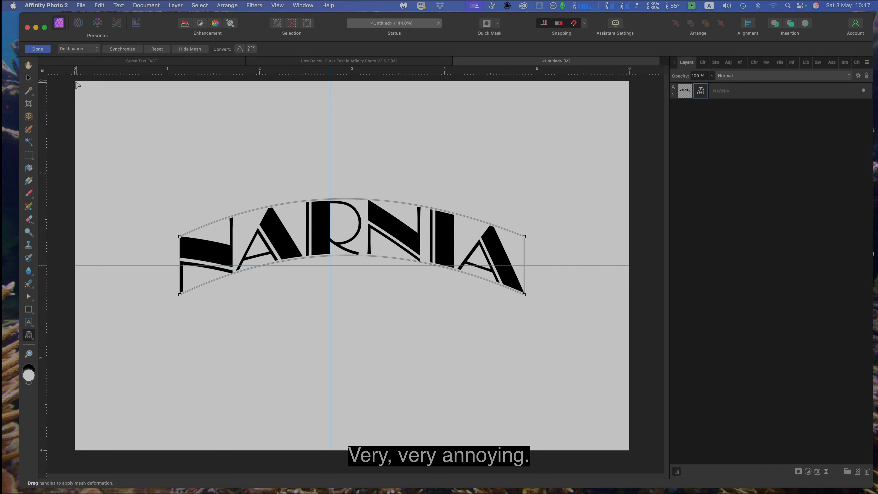
pyautogui.click(38, 49)
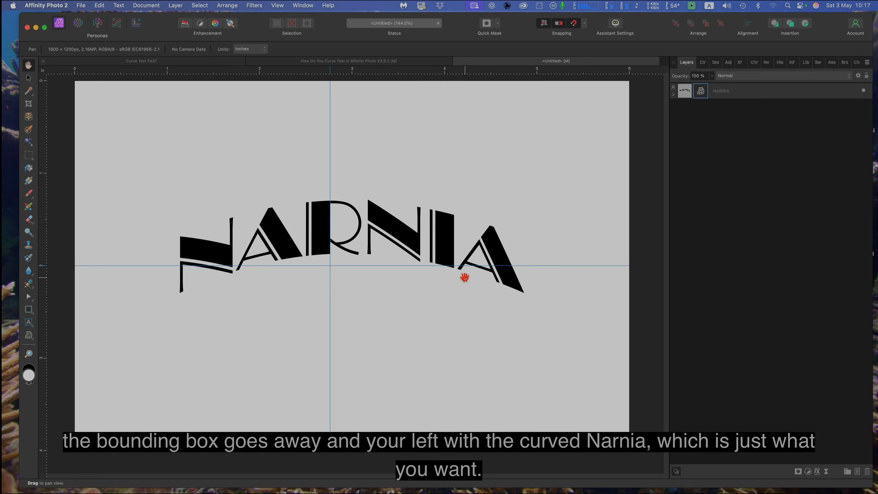
pyautogui.click(674, 95)
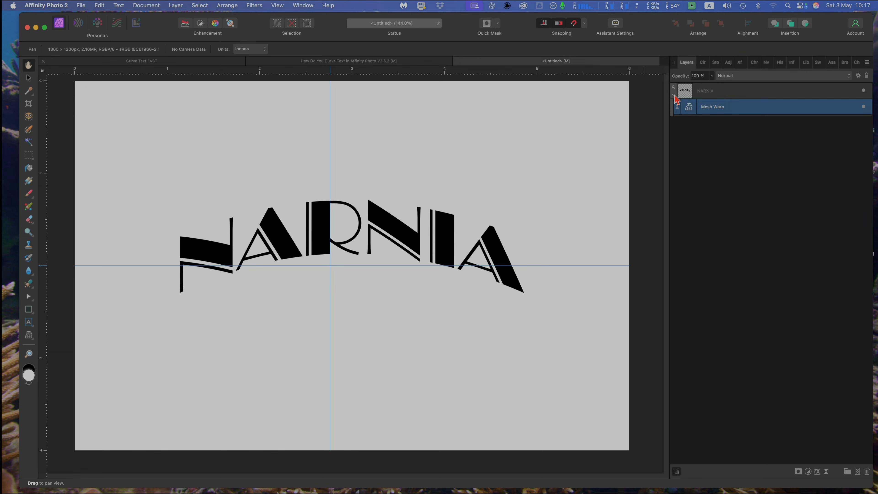
pyautogui.click(674, 94)
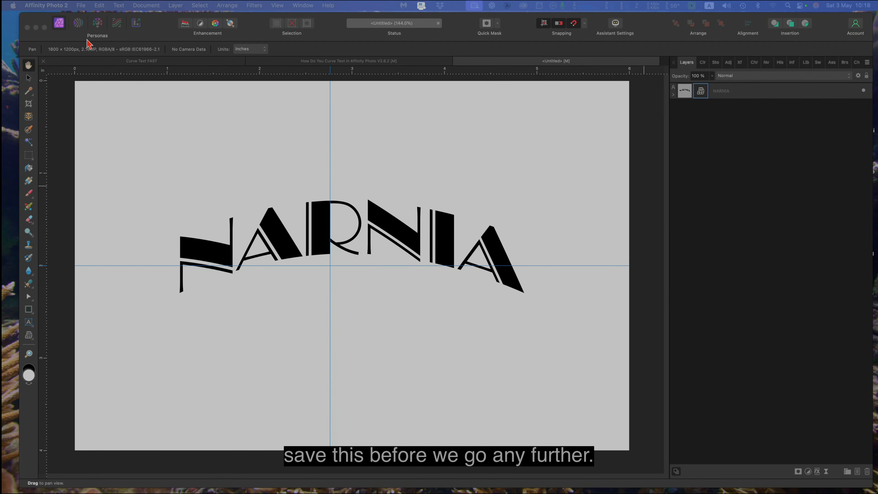
# - Save the document as Narnia 2 in the Affinity Photo folder, replacing the existing file of that name
pyautogui.click(80, 6)
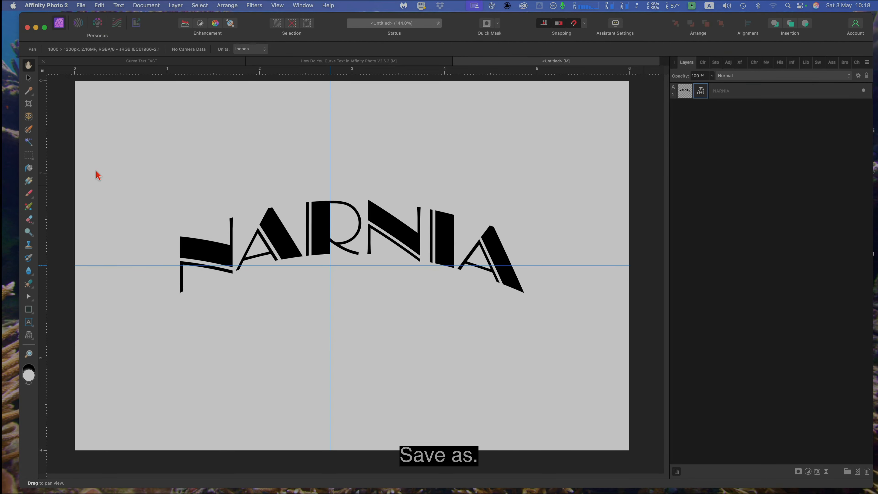
pyautogui.press('super+shift+s')
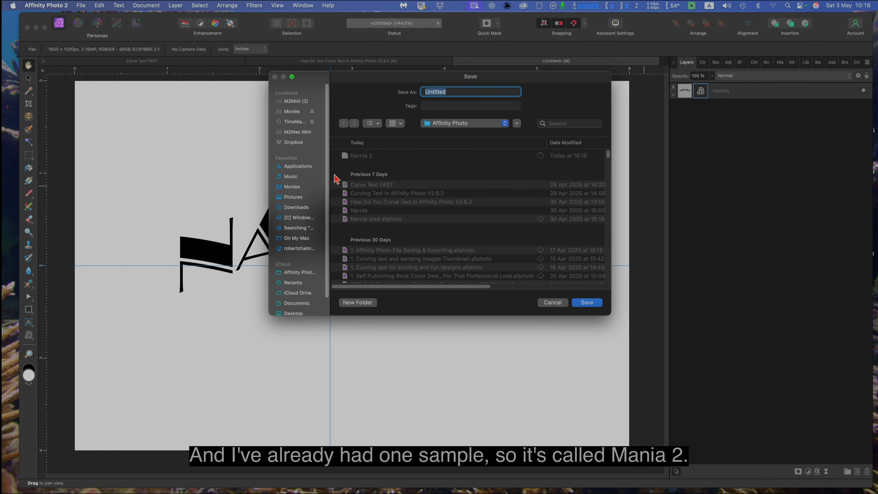
pyautogui.click(361, 156)
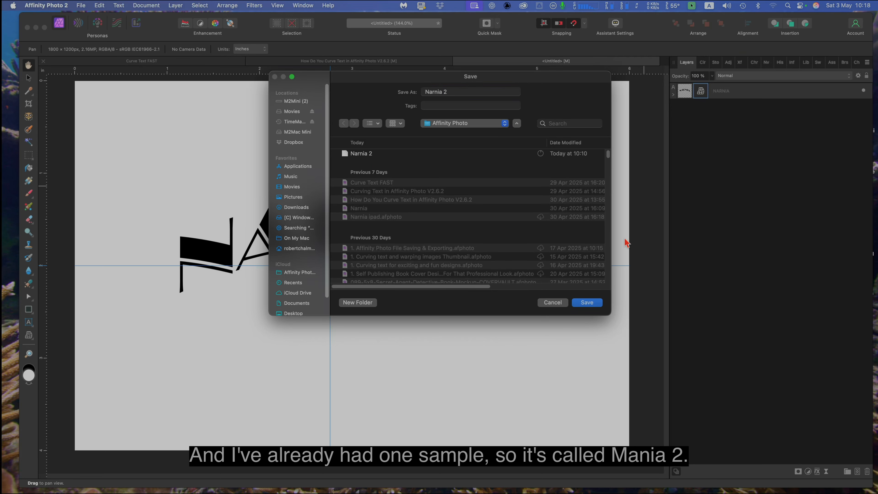
pyautogui.click(587, 303)
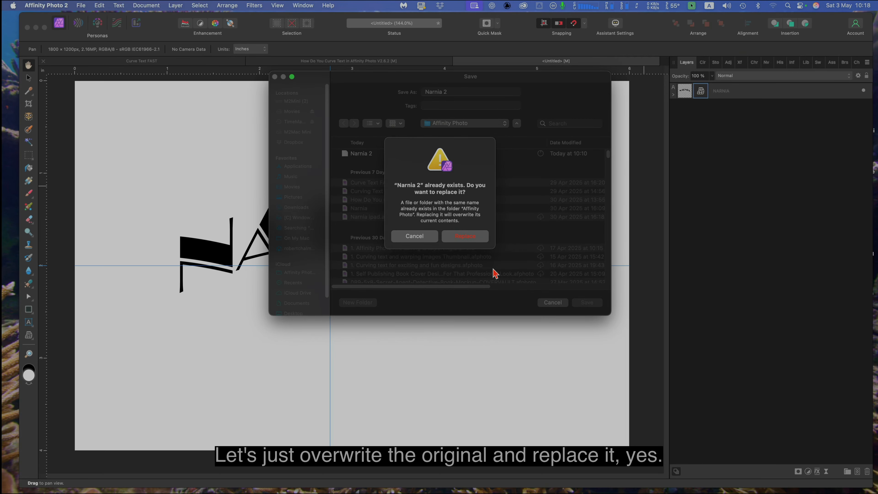
pyautogui.click(465, 236)
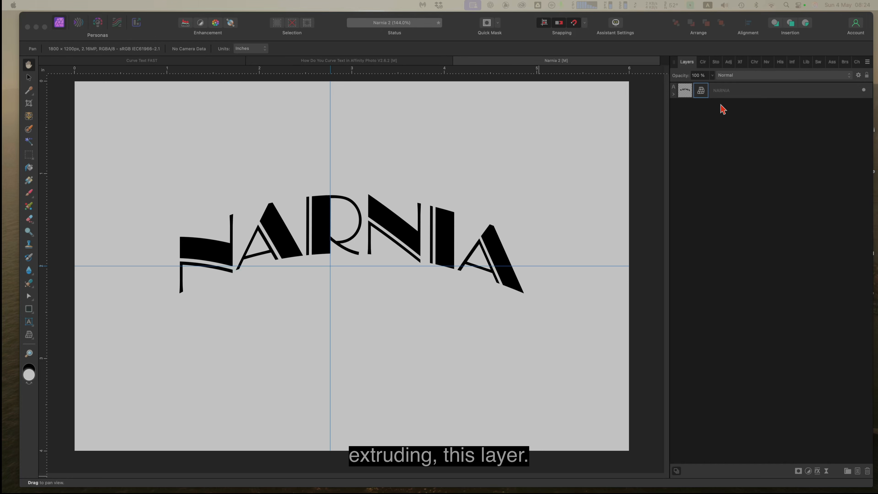
# - Duplicate the curved NARNIA text layer in place and recolour the lower copy bright red
pyautogui.click(729, 97)
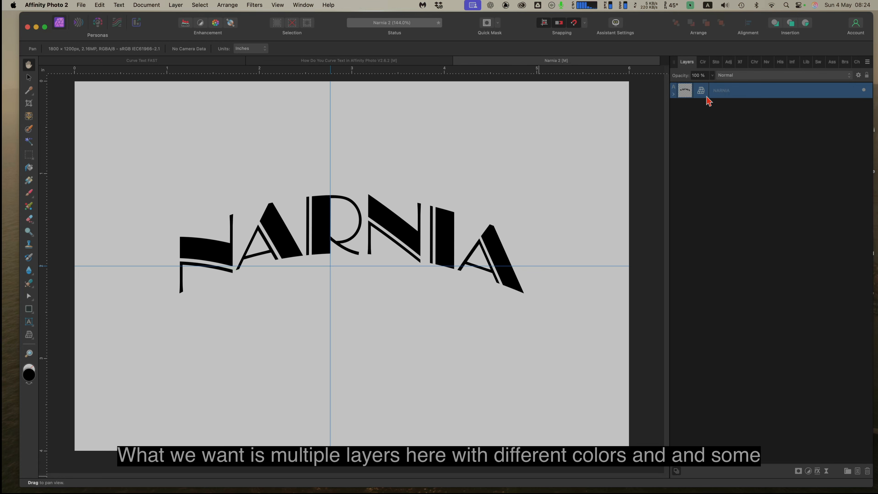
pyautogui.click(28, 79)
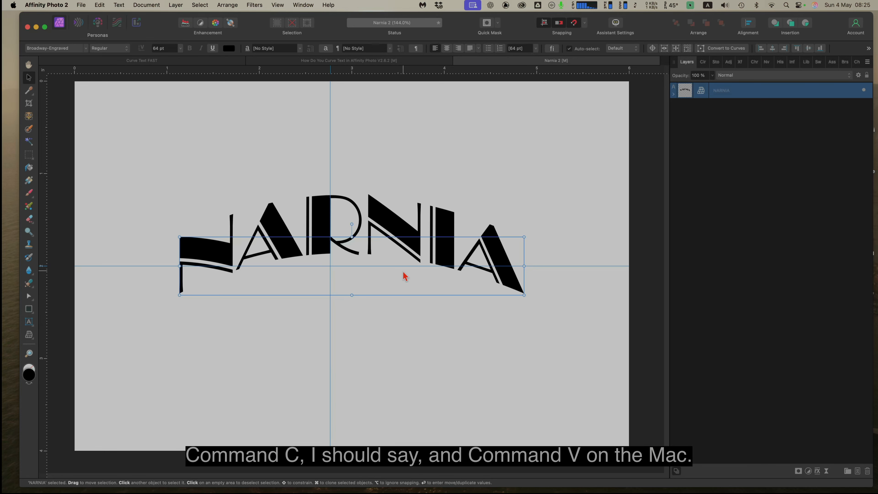
pyautogui.press('super+v')
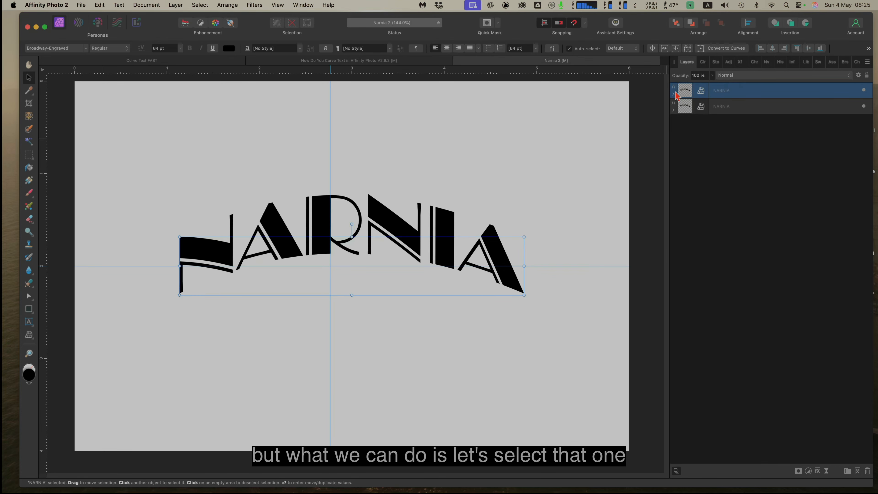
pyautogui.click(686, 107)
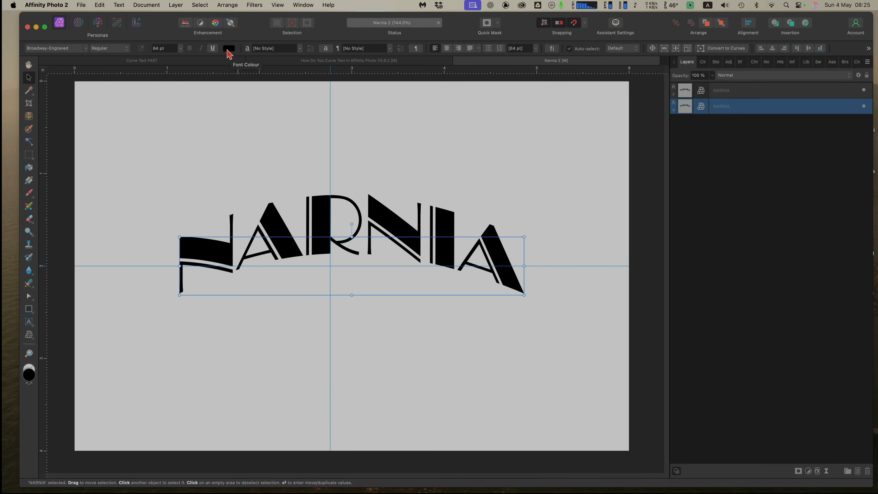
pyautogui.click(228, 49)
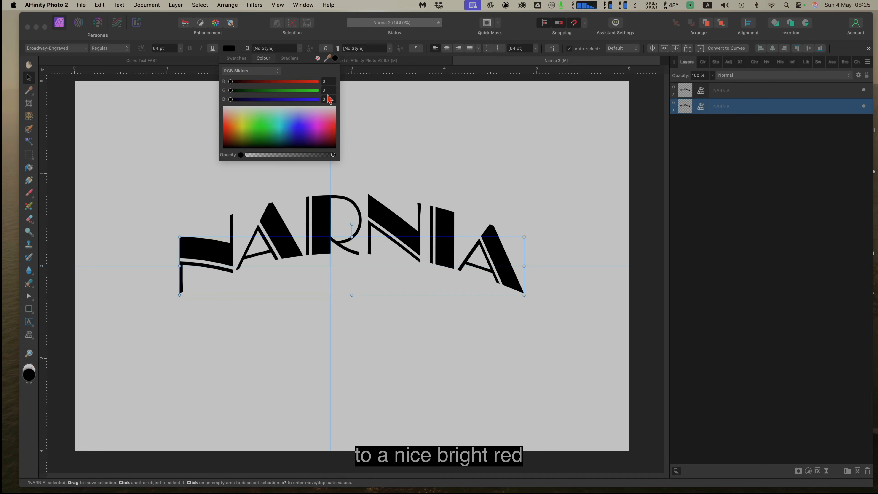
pyautogui.click(334, 130)
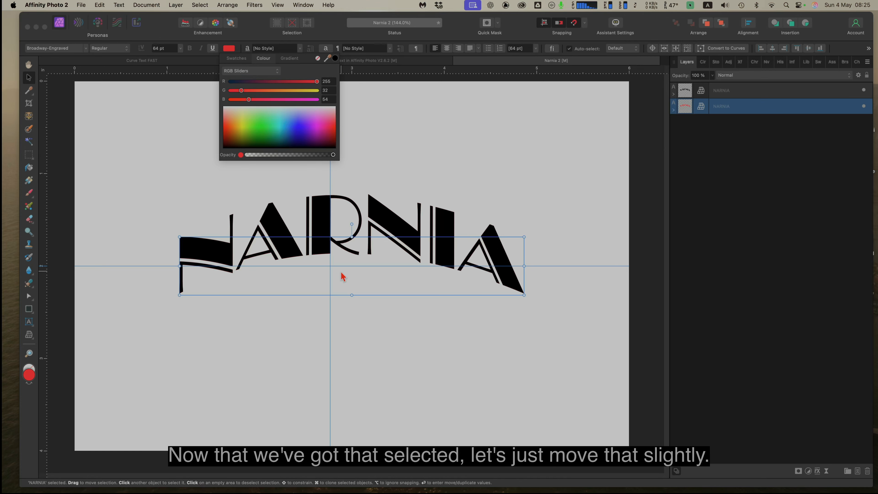
# - Offset the red NARNIA copy slightly up and to the right of the black text, with snapping turned off
pyautogui.moveTo(341, 272); pyautogui.dragTo(343, 271)
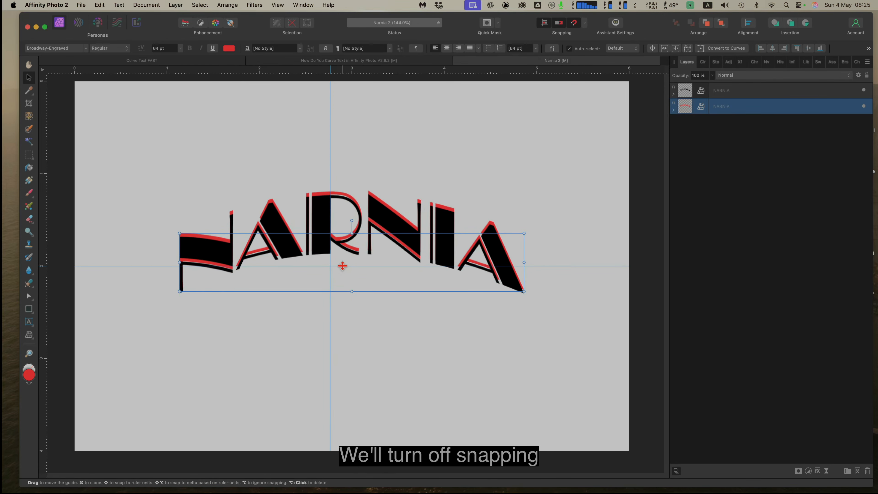
pyautogui.click(575, 23)
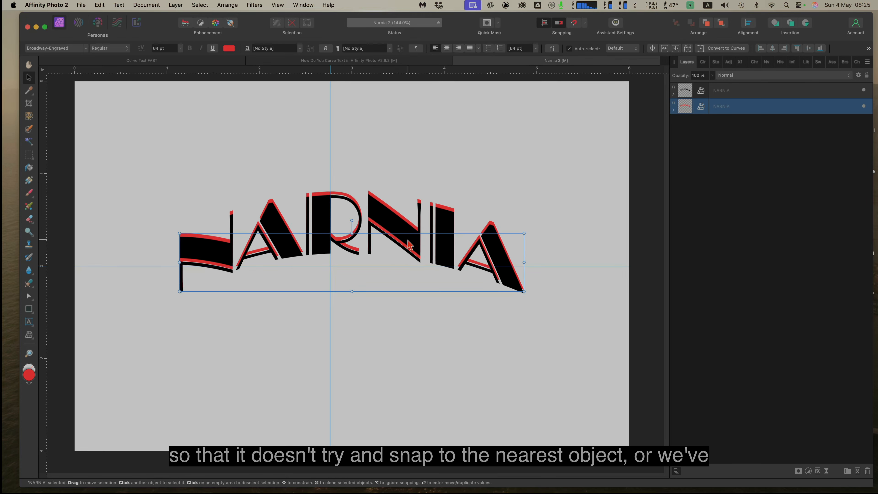
pyautogui.moveTo(377, 264); pyautogui.dragTo(376, 261)
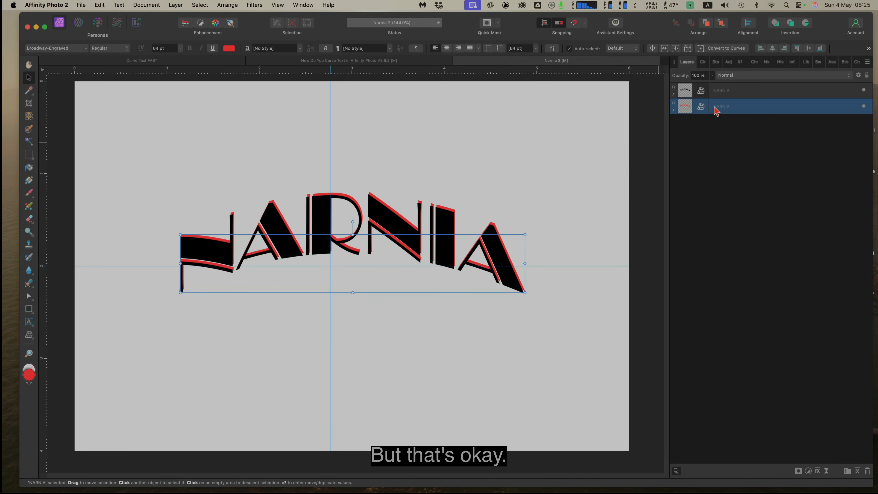
# - Duplicate the red NARNIA layer in place beneath the black text layer
pyautogui.click(738, 94)
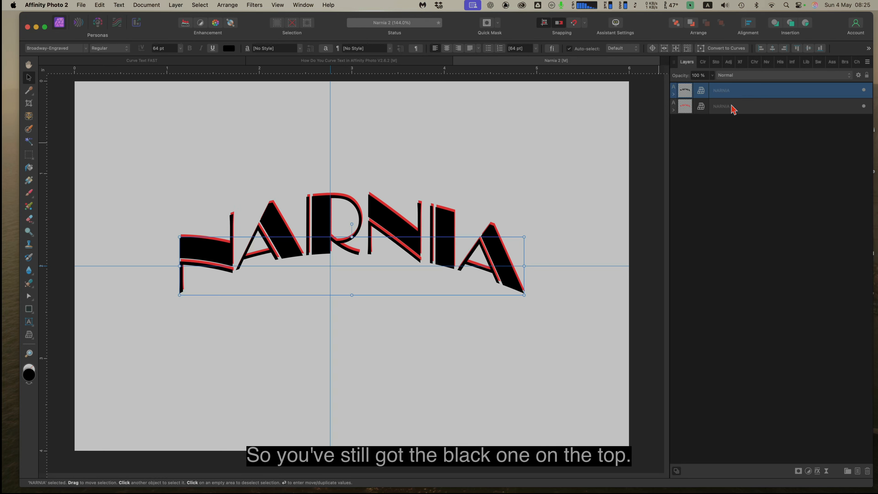
pyautogui.click(738, 110)
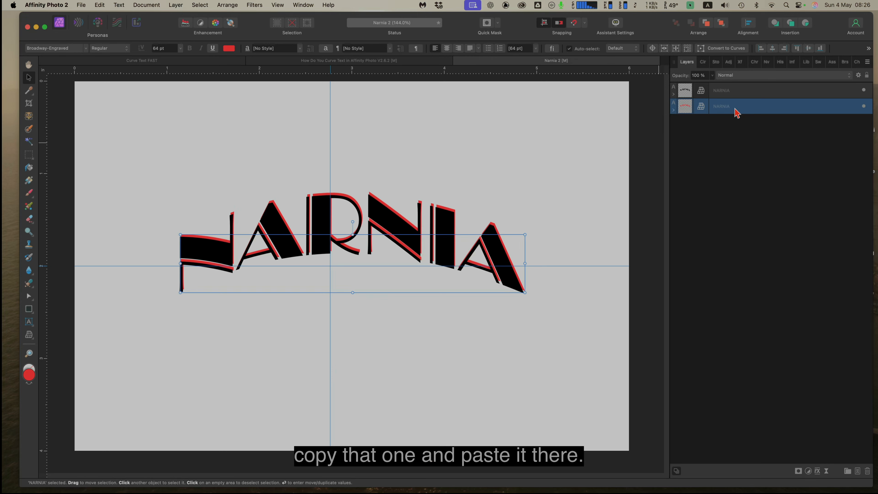
pyautogui.press('super+v')
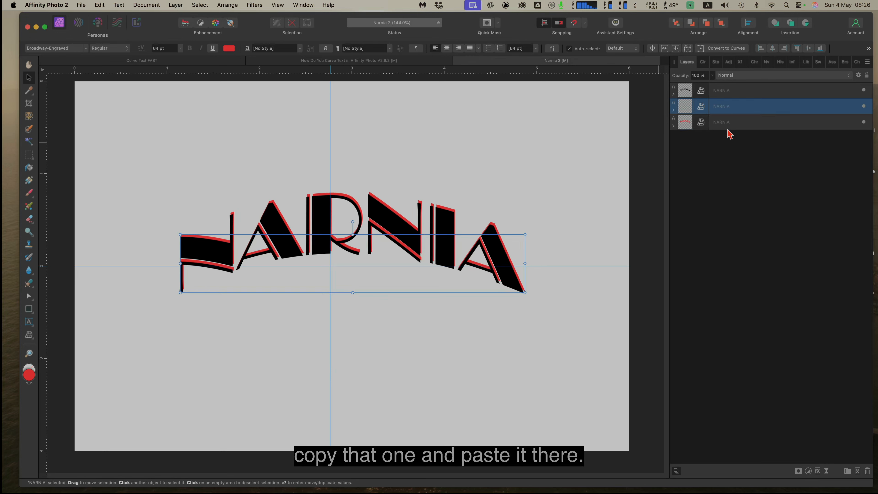
# - Recolour the lowest red NARNIA copy bright green and offset it slightly up and to the right of the red one
pyautogui.click(688, 127)
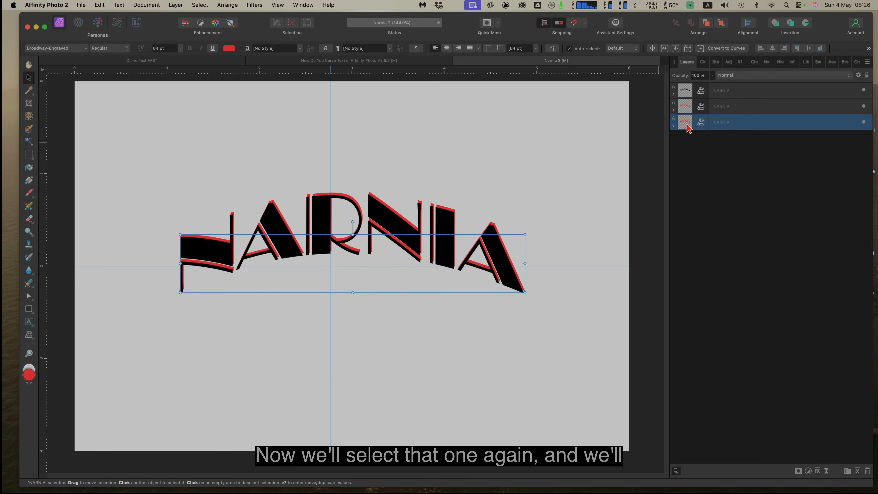
pyautogui.click(228, 49)
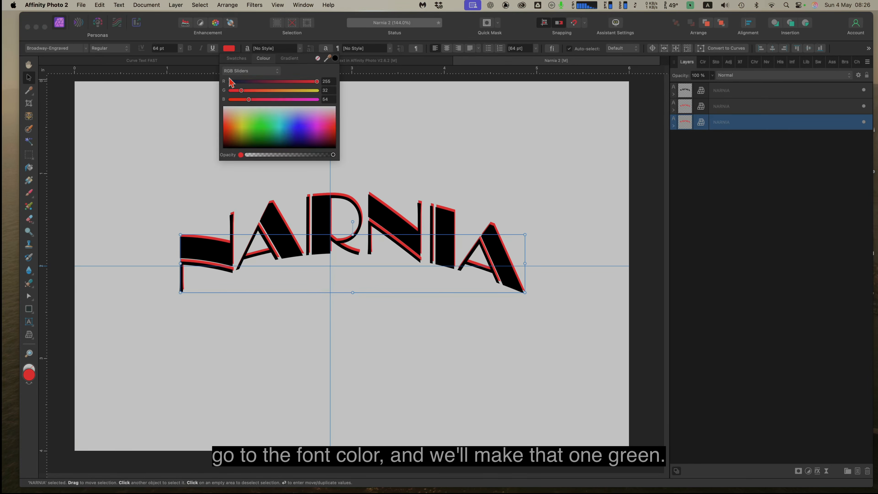
pyautogui.click(256, 127)
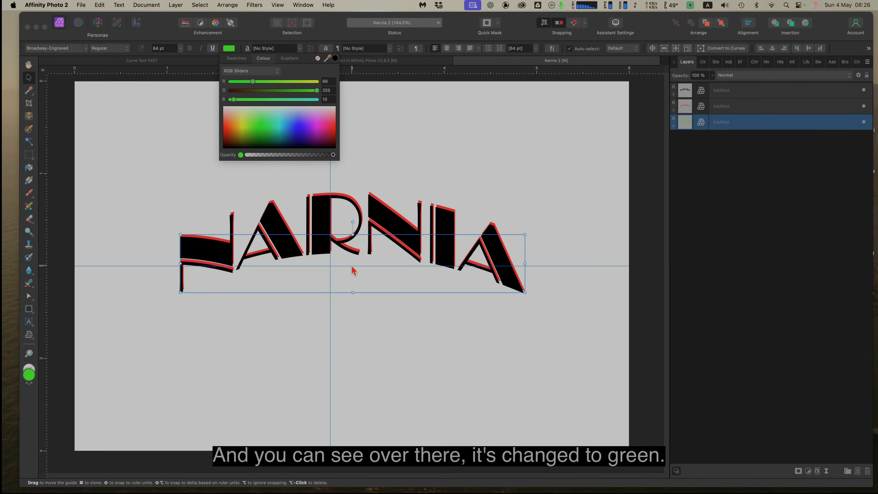
pyautogui.click(348, 276)
pyautogui.moveTo(348, 276); pyautogui.dragTo(349, 274)
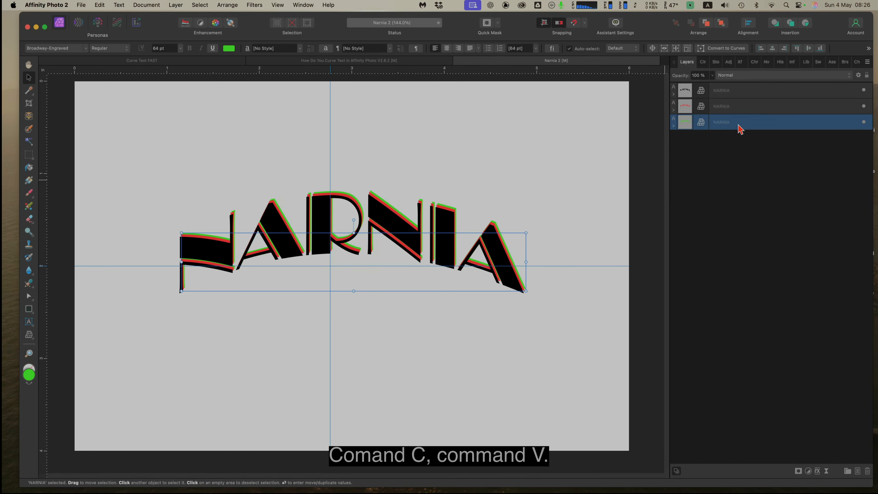
# - Duplicate the green NARNIA layer in place and recolour the lower copy blue
pyautogui.press('super+c')
pyautogui.press('super+v')
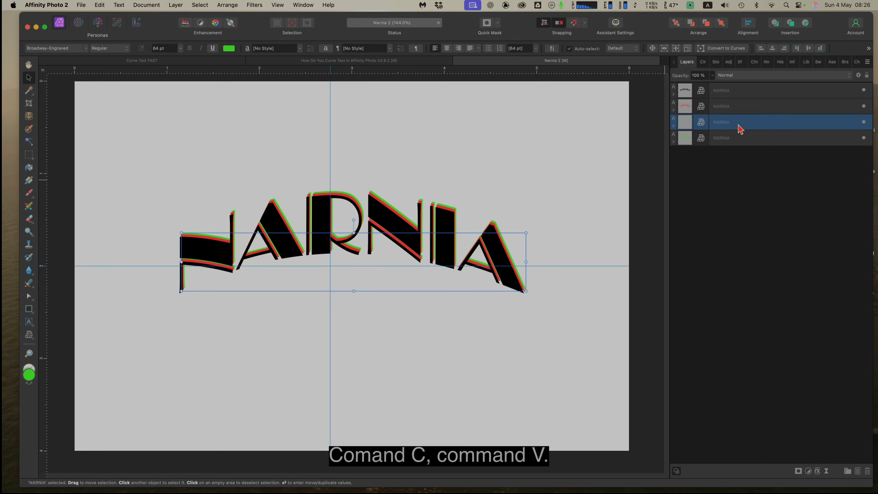
pyautogui.click(729, 143)
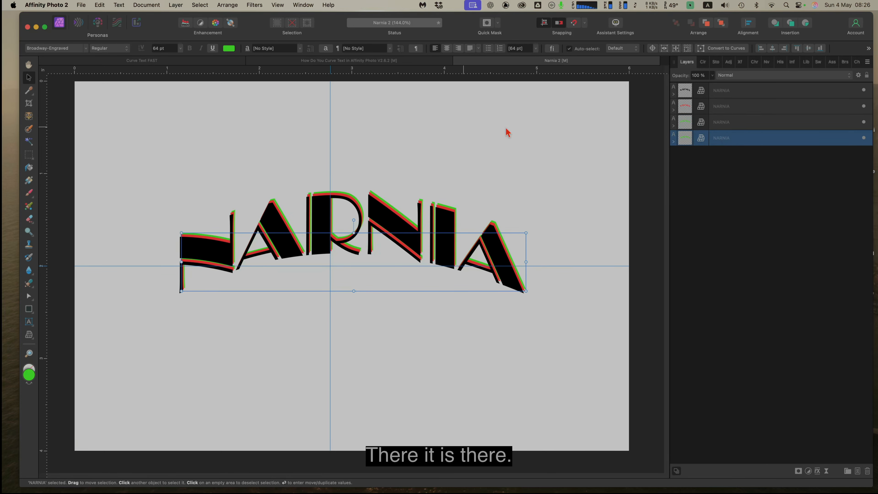
pyautogui.click(228, 48)
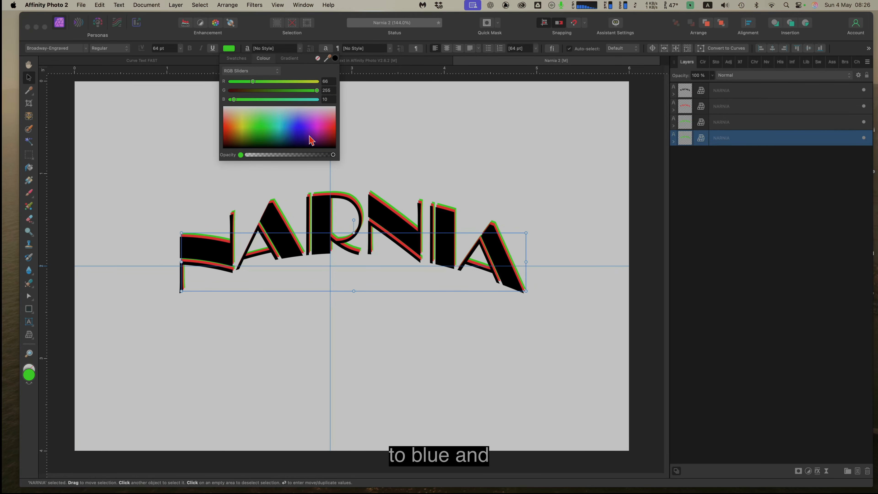
pyautogui.click(300, 133)
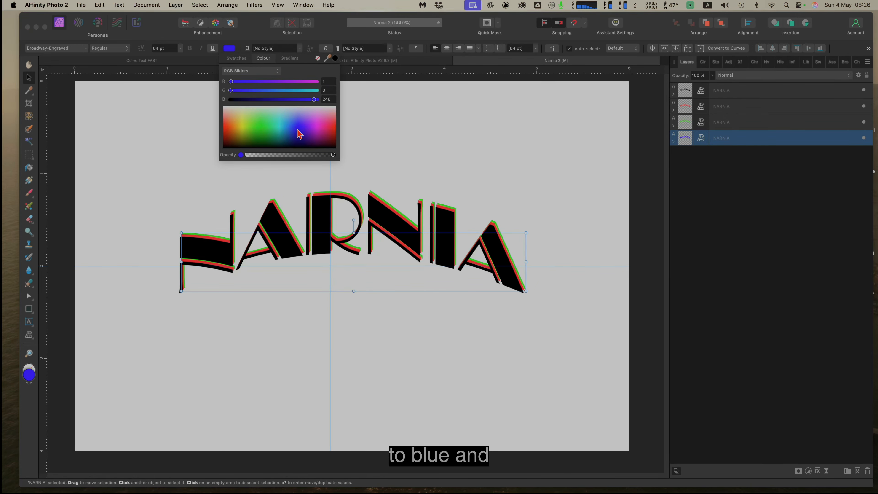
# - Nudge the blue NARNIA copy slightly up and to the right so it shows behind the green one
pyautogui.scroll(-1, 329, 259)
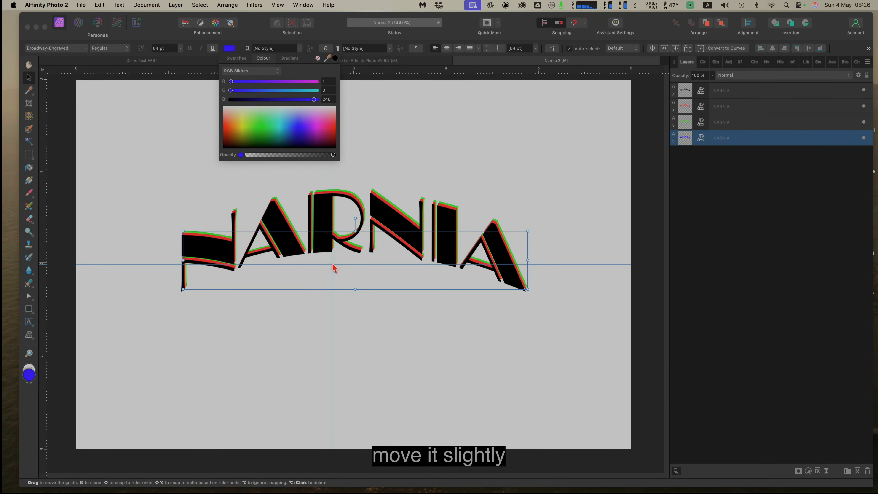
pyautogui.click(334, 267)
pyautogui.moveTo(333, 267); pyautogui.dragTo(334, 267)
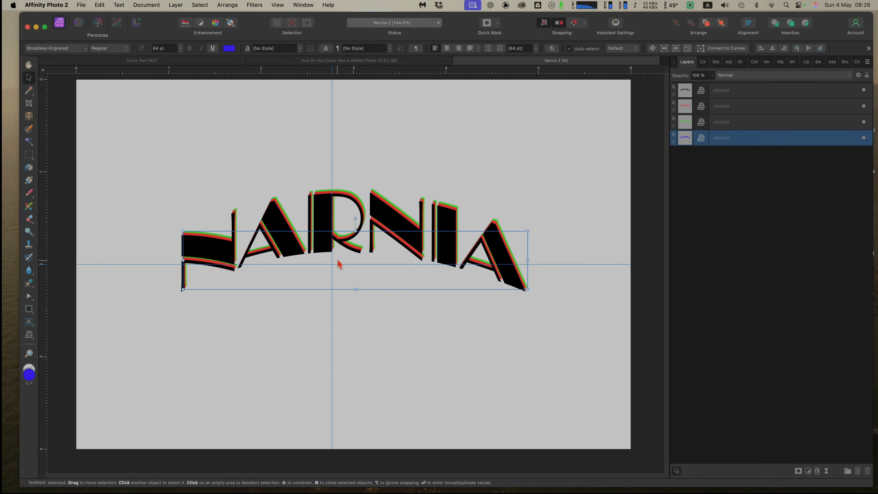
pyautogui.press('Up')
pyautogui.press('Up')
pyautogui.press('Up')
pyautogui.press('Up')
pyautogui.press('Up')
pyautogui.press('Up')
pyautogui.press('Right')
pyautogui.press('Right')
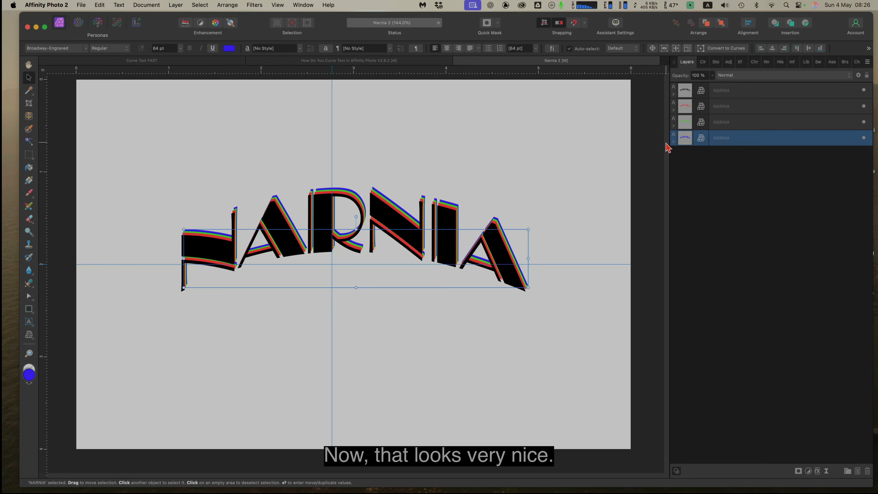
# - Search the Pixabay stock library for flowers and place the photo of a red poppy field on the page
pyautogui.click(746, 93)
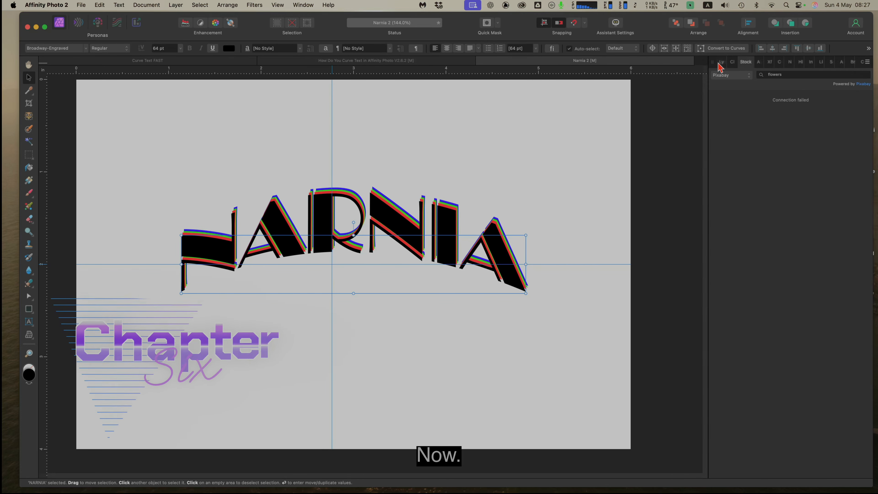
pyautogui.click(793, 74)
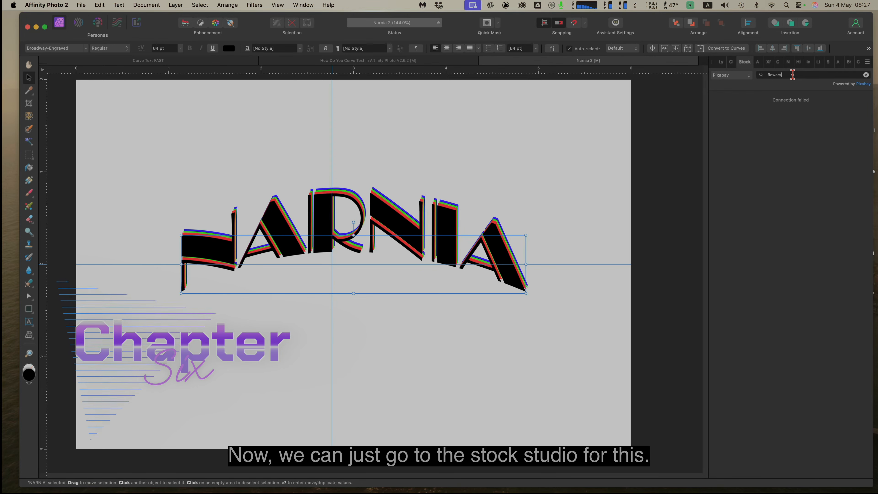
pyautogui.press('Return')
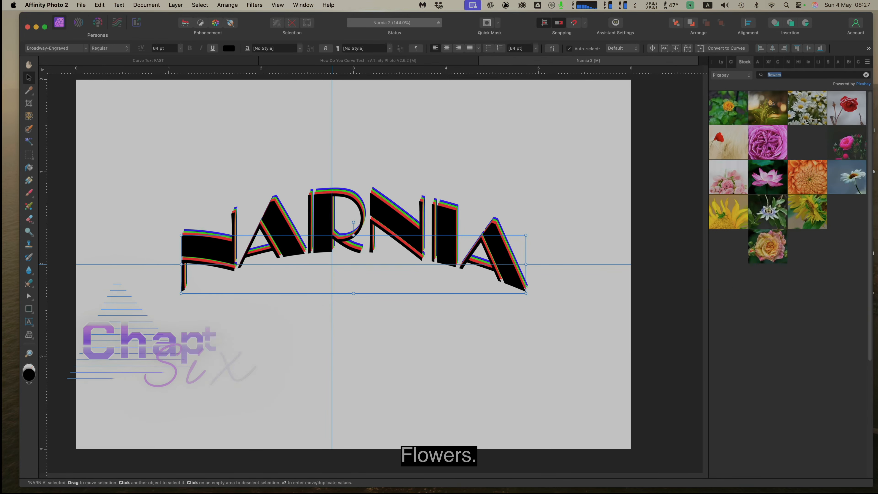
pyautogui.scroll(-5, 809, 144)
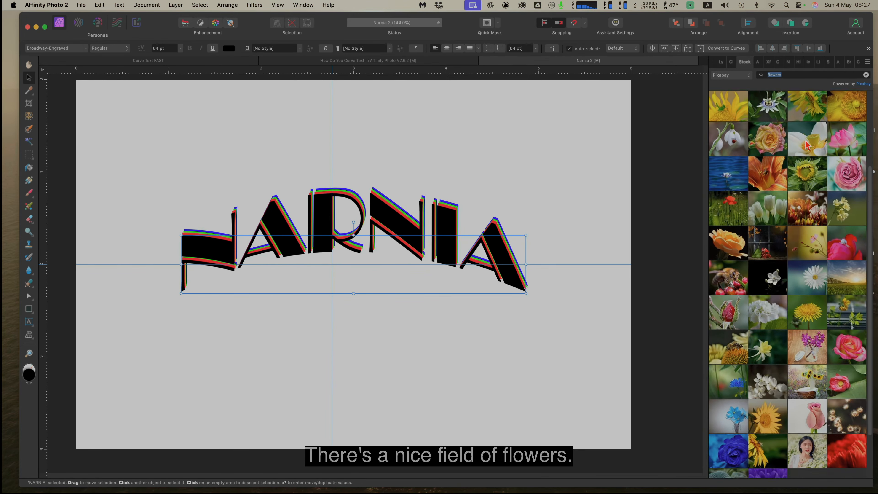
pyautogui.scroll(-10, 807, 145)
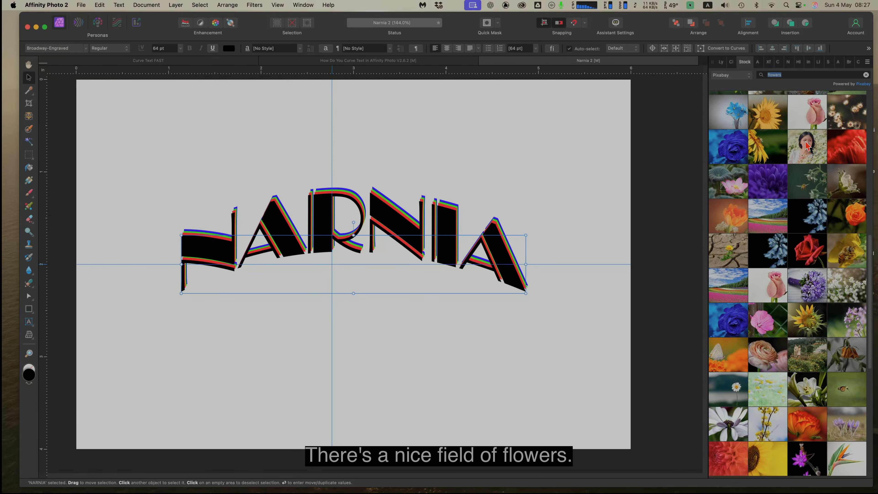
pyautogui.scroll(-5, 807, 145)
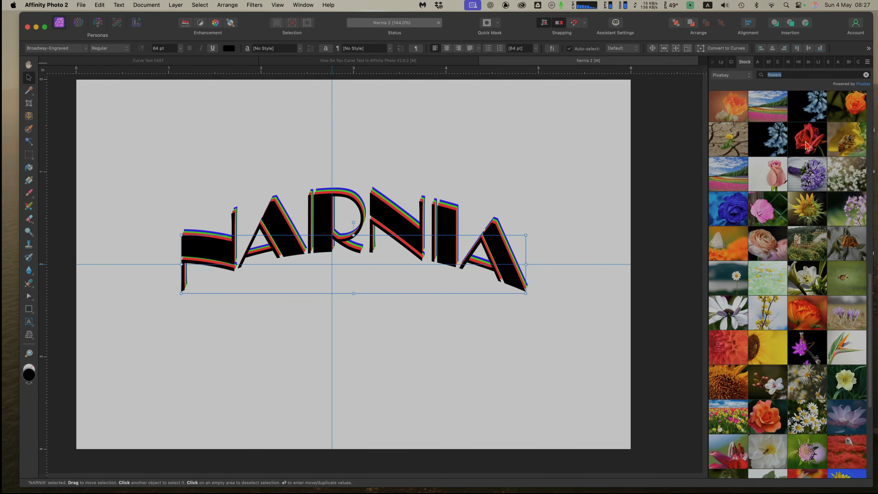
pyautogui.scroll(-5, 807, 144)
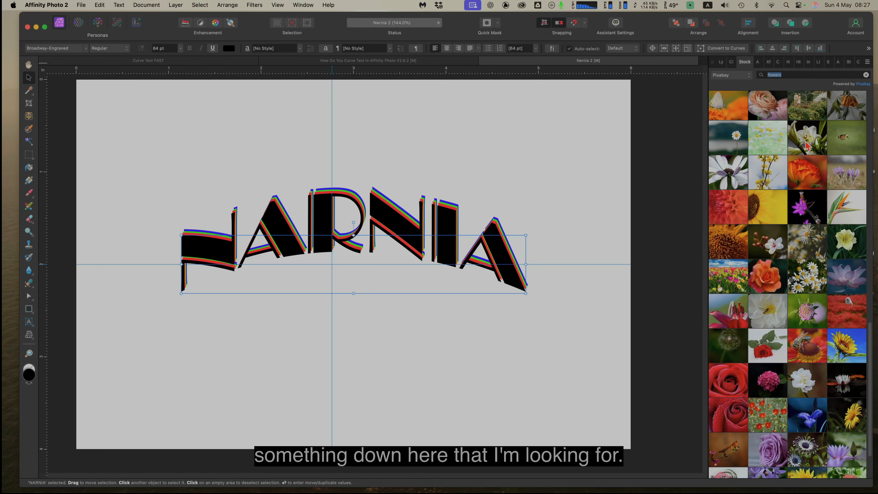
pyautogui.scroll(-3, 807, 144)
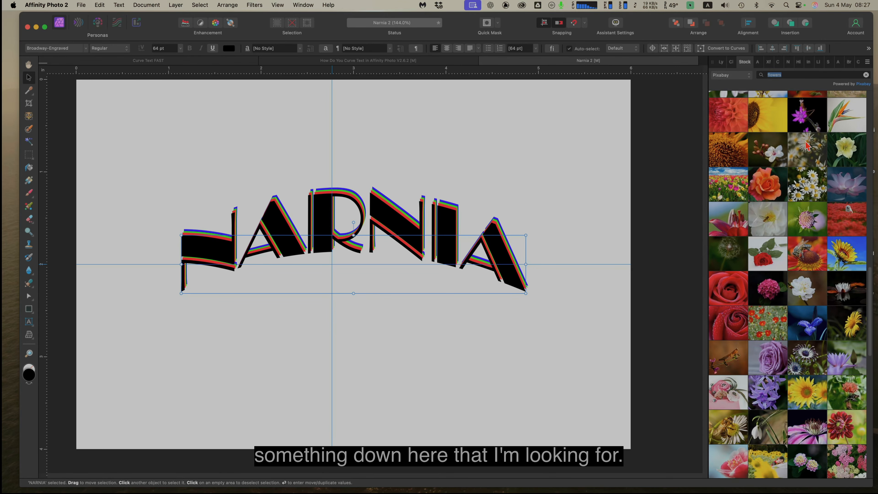
pyautogui.scroll(-3, 807, 145)
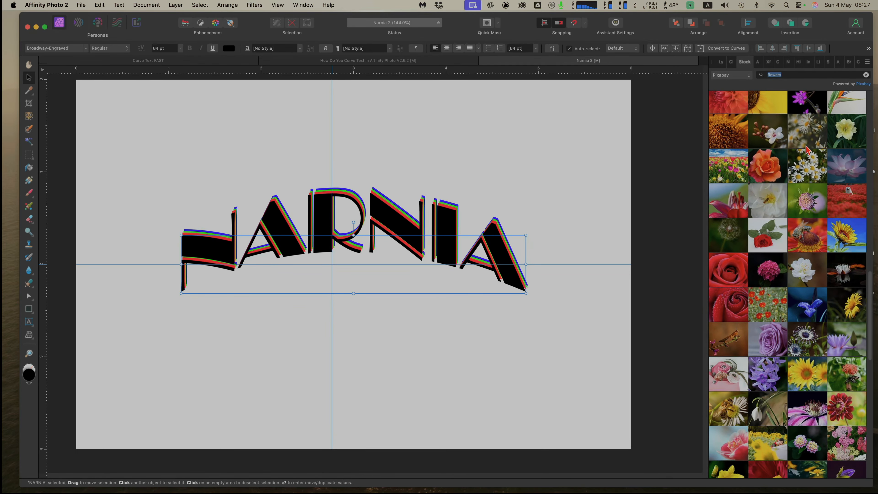
pyautogui.scroll(-1, 807, 150)
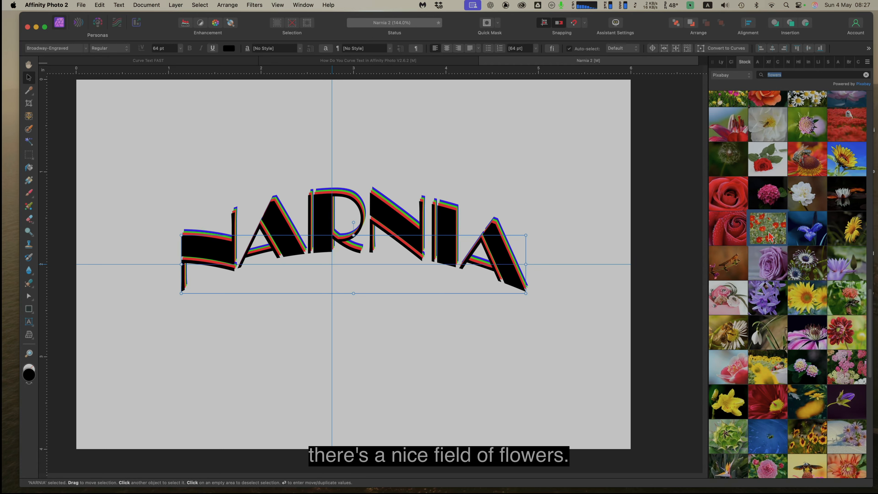
pyautogui.moveTo(770, 236); pyautogui.dragTo(332, 244)
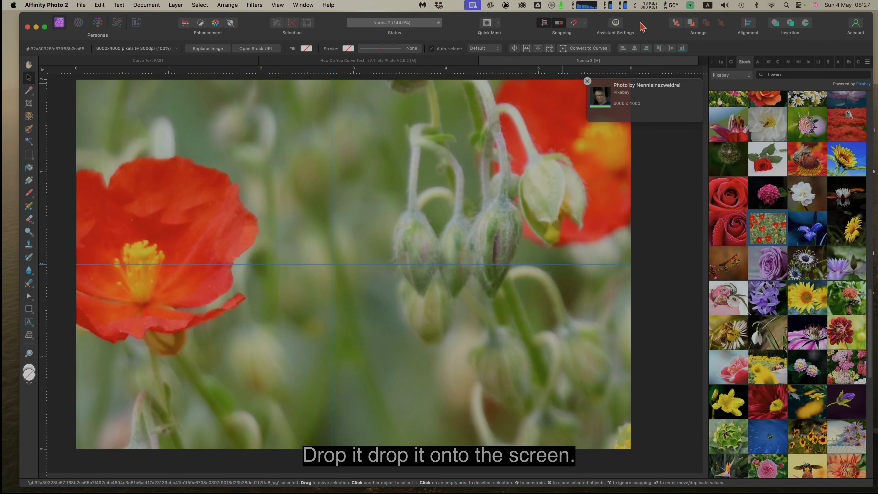
# - Scale the poppy photo proportionally about its centre to 6 in wide and move it to cover the whole page
pyautogui.click(721, 63)
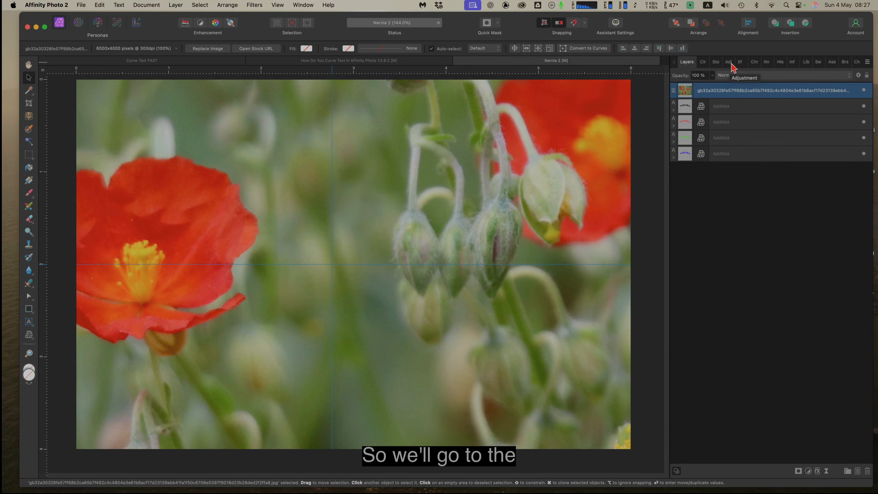
pyautogui.click(741, 62)
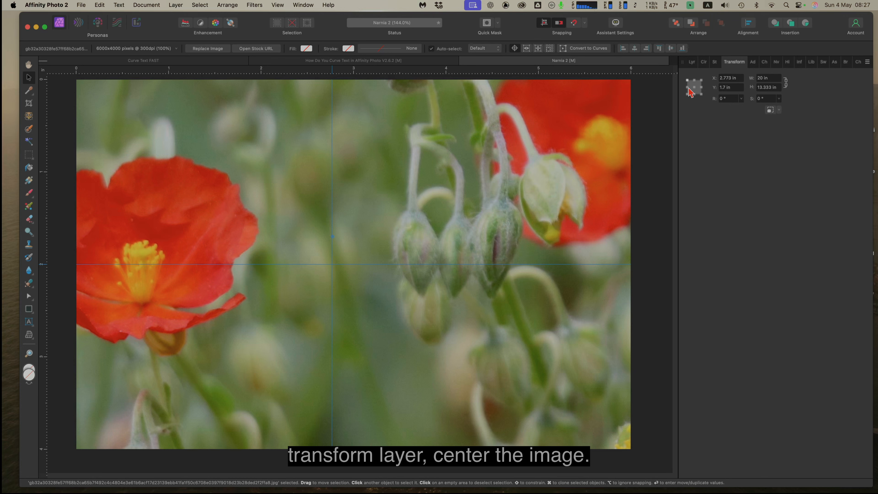
pyautogui.doubleClick(767, 77)
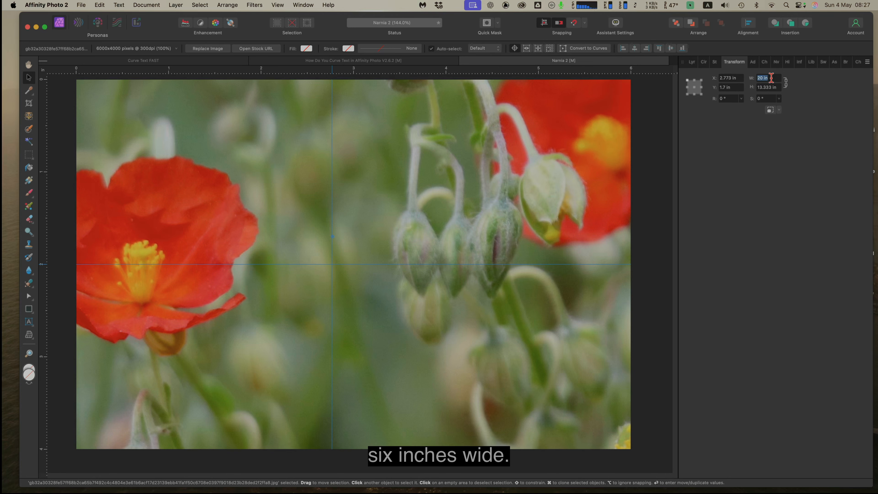
pyautogui.write('6')
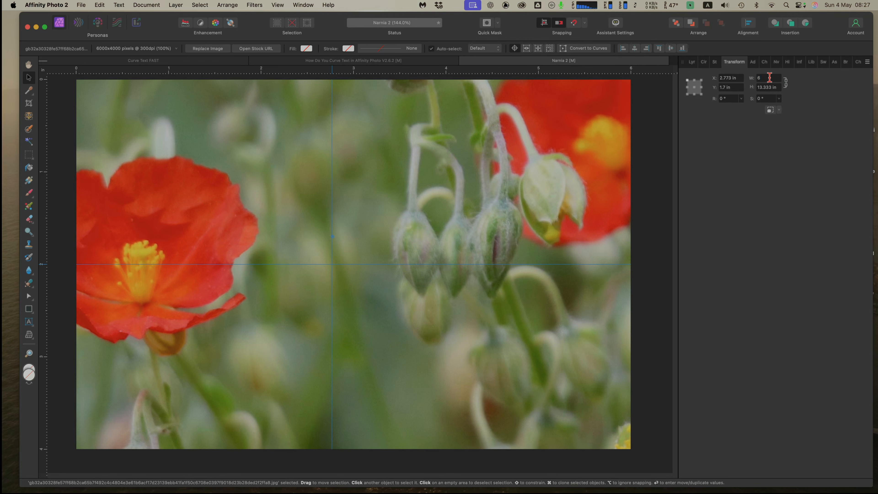
pyautogui.press('Return')
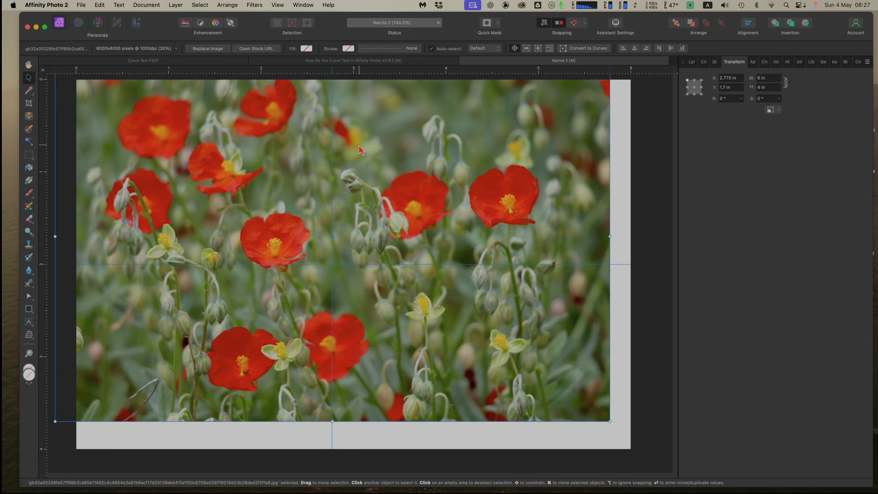
pyautogui.moveTo(347, 143); pyautogui.dragTo(367, 171)
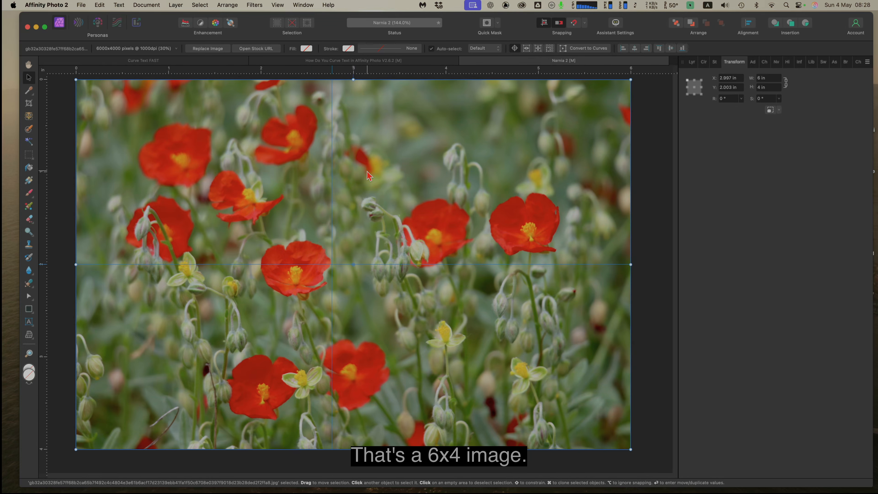
# - Clip the poppy photo inside the topmost NARNIA text layer so the flowers fill the front lettering
pyautogui.click(693, 63)
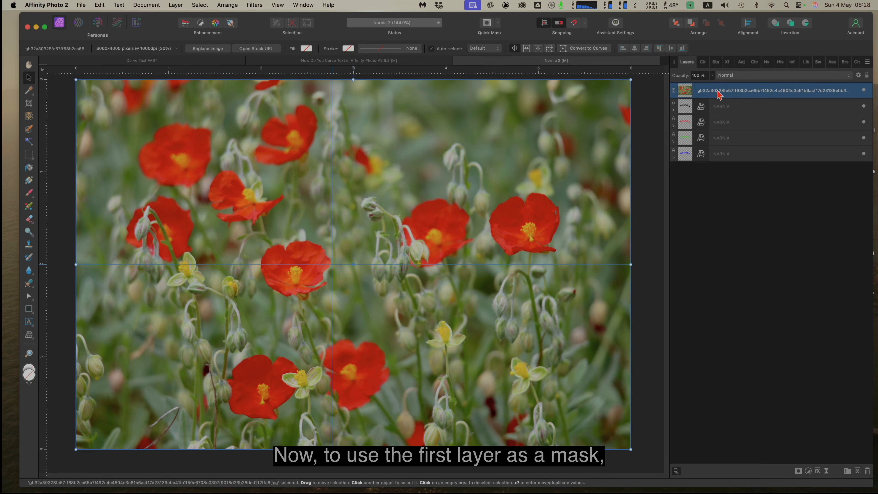
pyautogui.moveTo(719, 94); pyautogui.dragTo(719, 111)
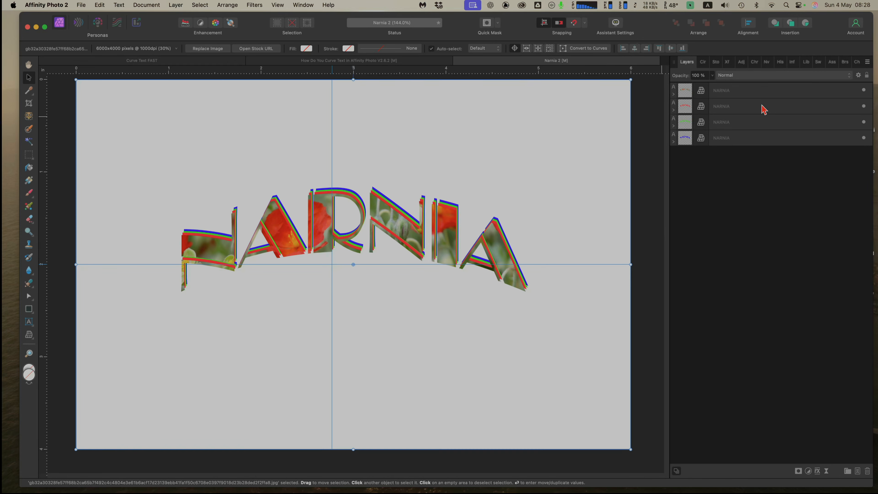
pyautogui.click(764, 97)
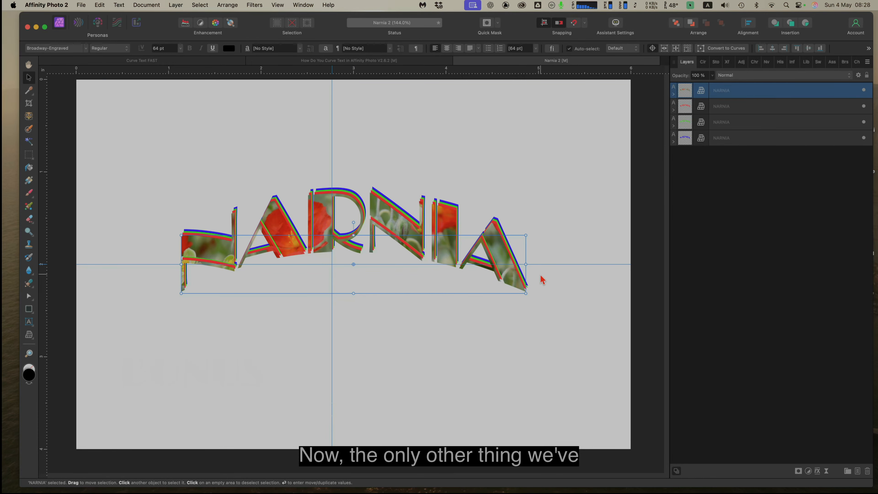
pyautogui.scroll(1, 565, 158)
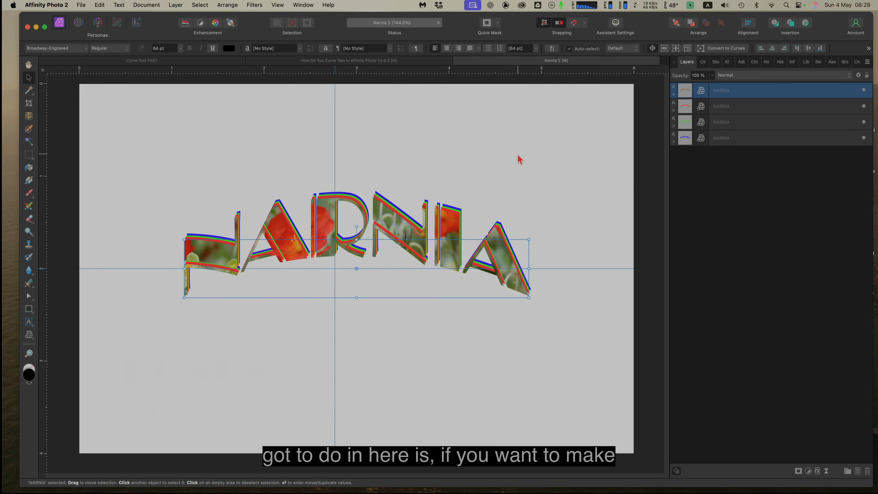
pyautogui.hscroll(5, 521, 156)
pyautogui.scroll(-2, 521, 156)
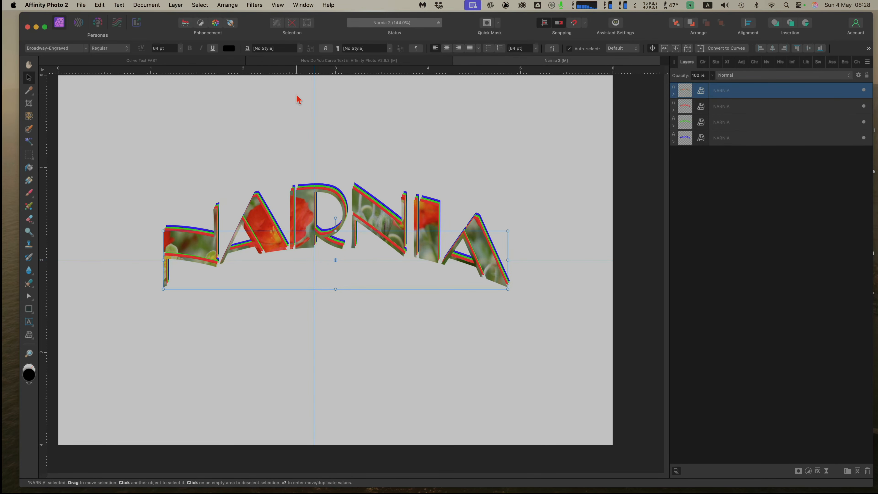
# - Place the Brighton pier and beach postcard PNG from the Pictures folder, sized to cover the page from corner to corner
pyautogui.click(81, 5)
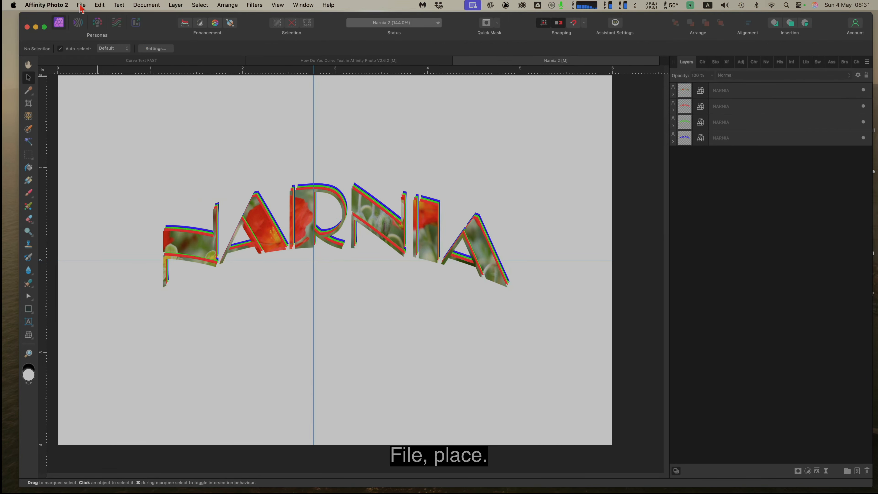
pyautogui.click(81, 5)
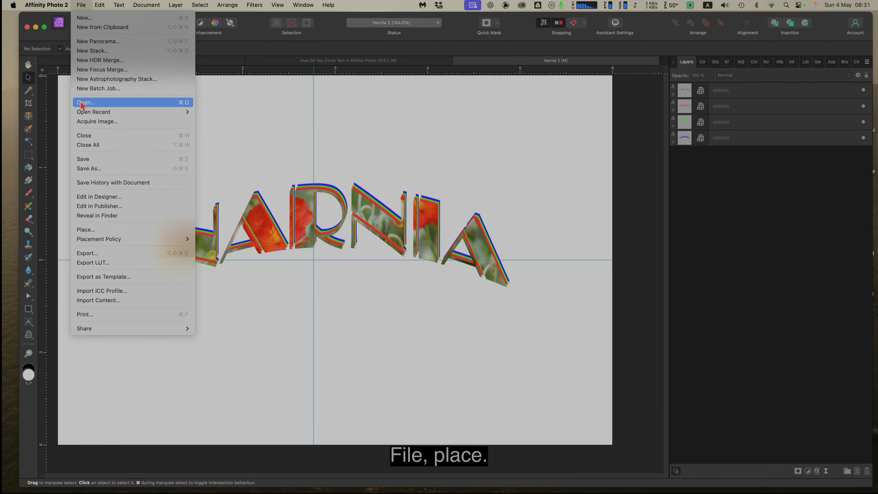
pyautogui.click(103, 231)
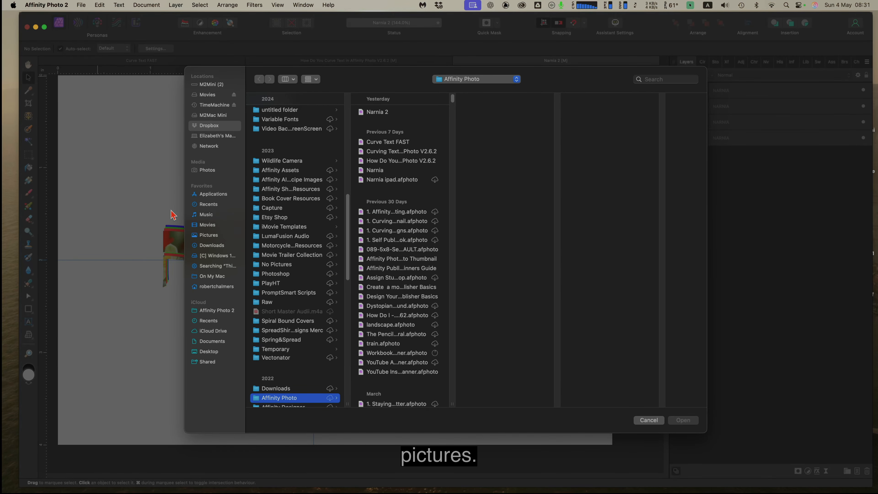
pyautogui.click(209, 236)
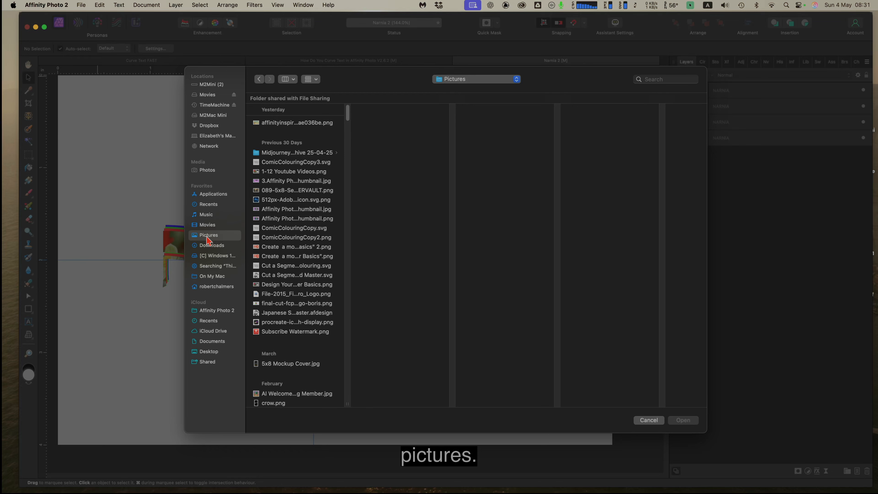
pyautogui.click(299, 124)
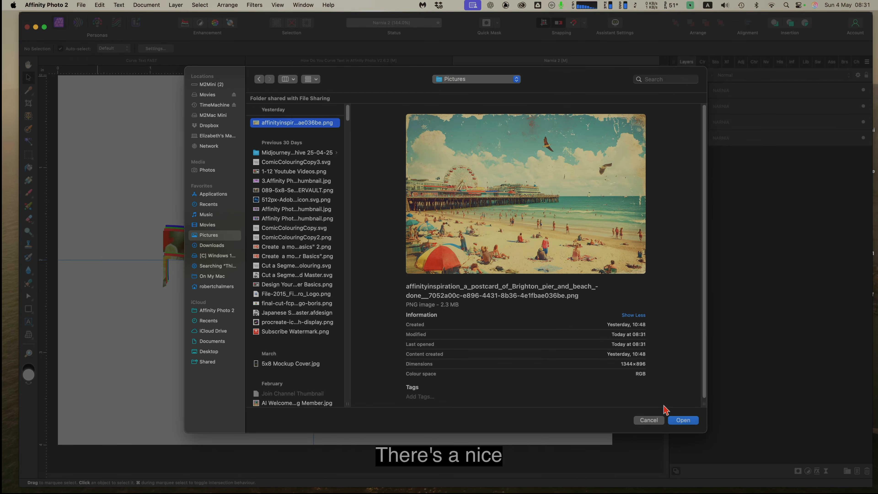
pyautogui.click(682, 421)
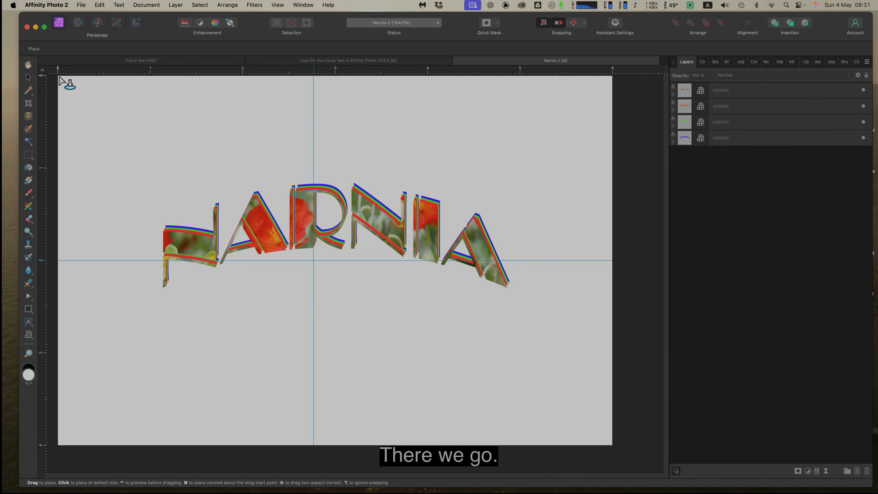
pyautogui.moveTo(58, 76); pyautogui.dragTo(611, 446)
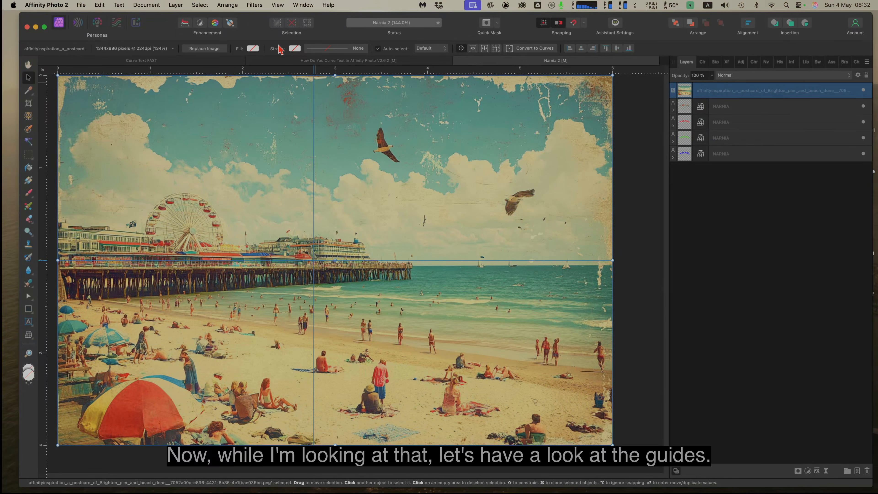
# - Delete the horizontal and vertical guides from the document using the guides settings
pyautogui.click(300, 5)
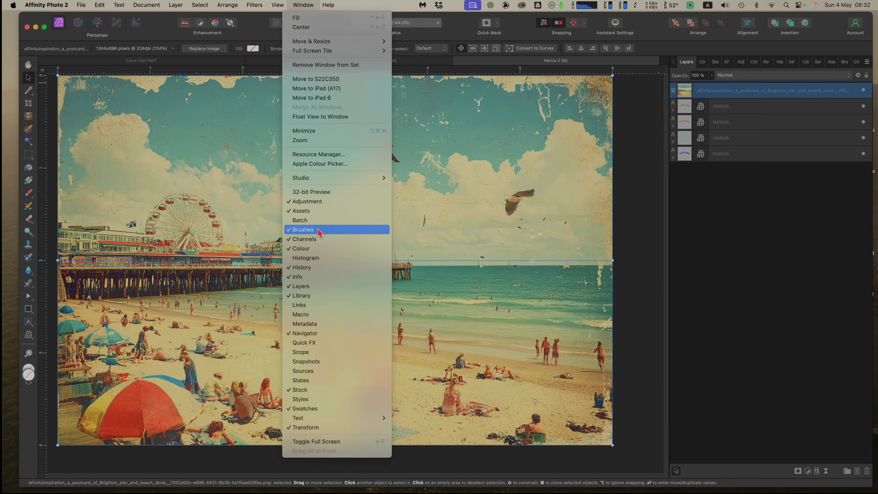
pyautogui.moveTo(273, 7)
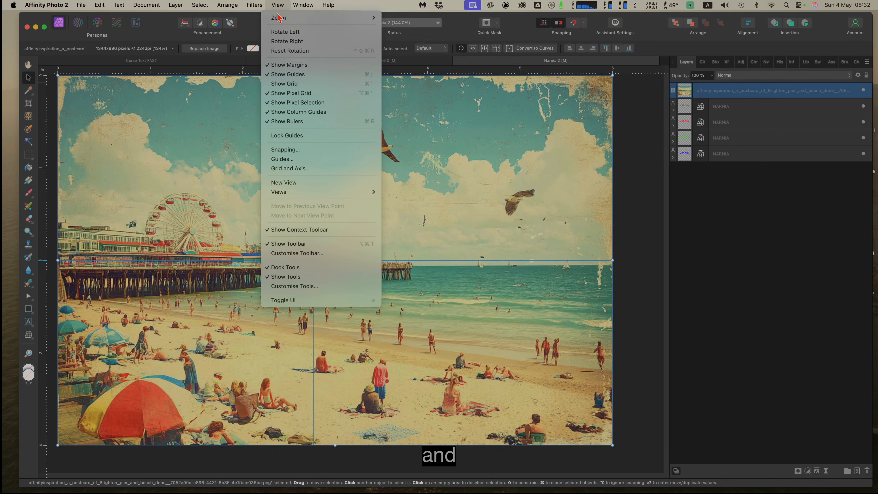
pyautogui.click(298, 160)
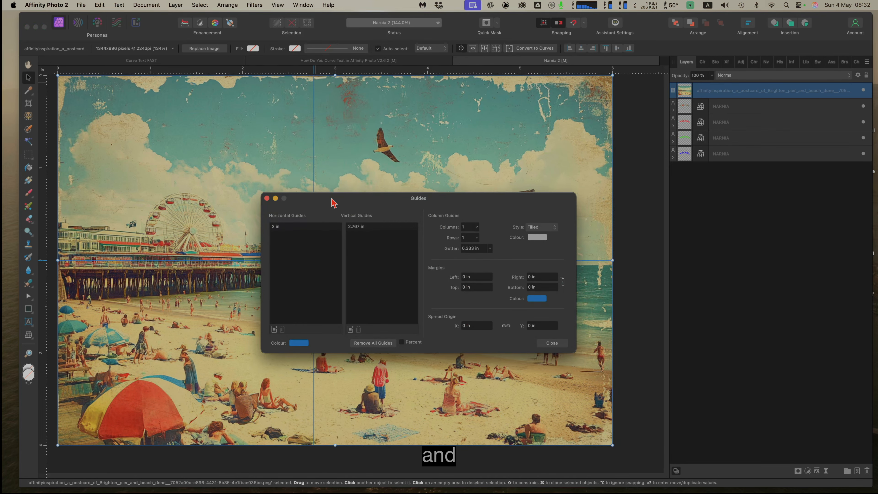
pyautogui.click(279, 227)
pyautogui.click(282, 330)
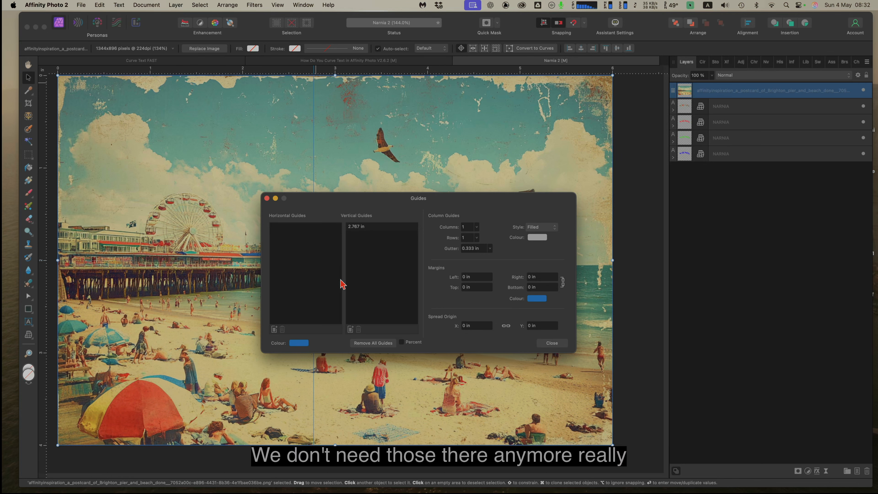
pyautogui.click(378, 229)
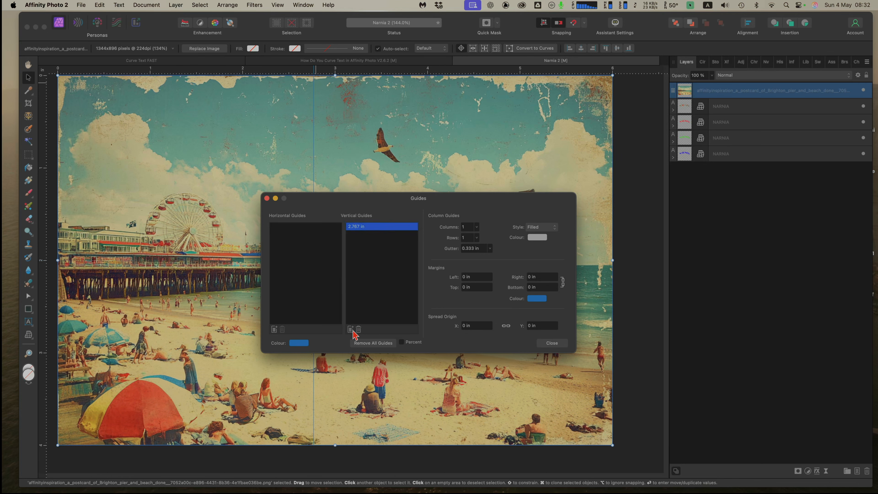
pyautogui.click(359, 329)
pyautogui.click(550, 345)
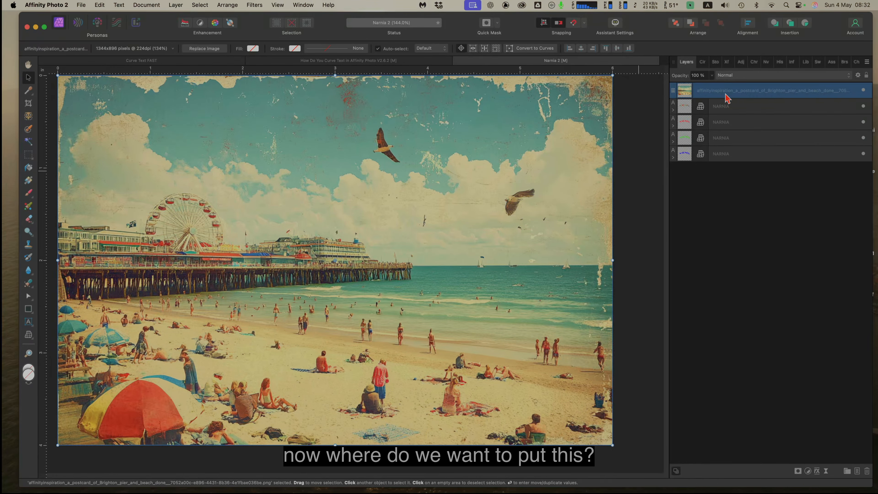
# - Move the Brighton postcard layer beneath all NARNIA text layers as the background
pyautogui.moveTo(744, 95); pyautogui.dragTo(747, 163)
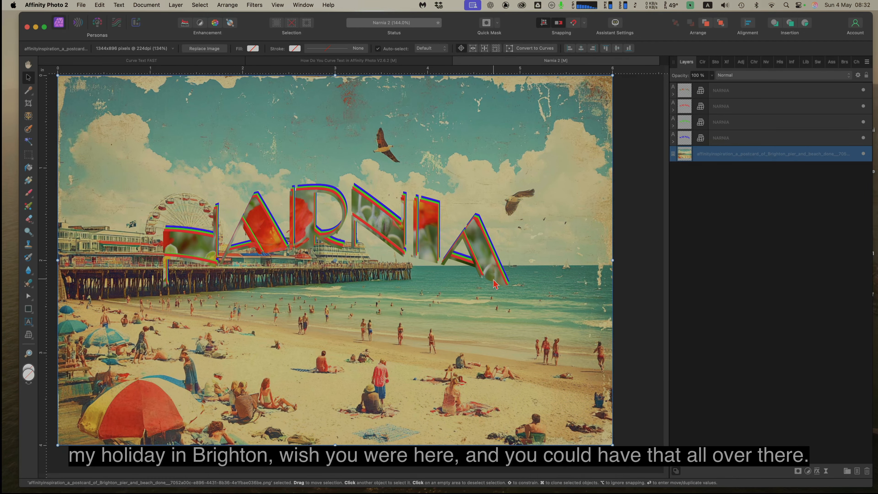
pyautogui.hscroll(-1, 494, 280)
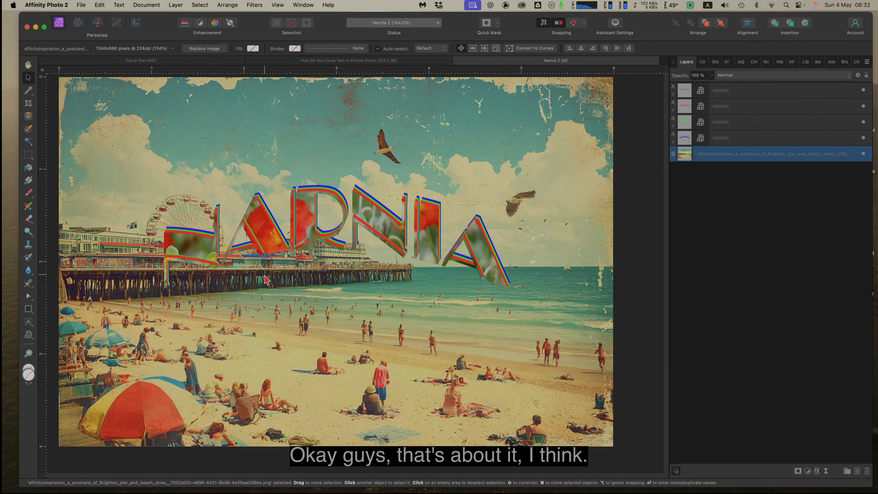
pyautogui.hscroll(-1, 264, 275)
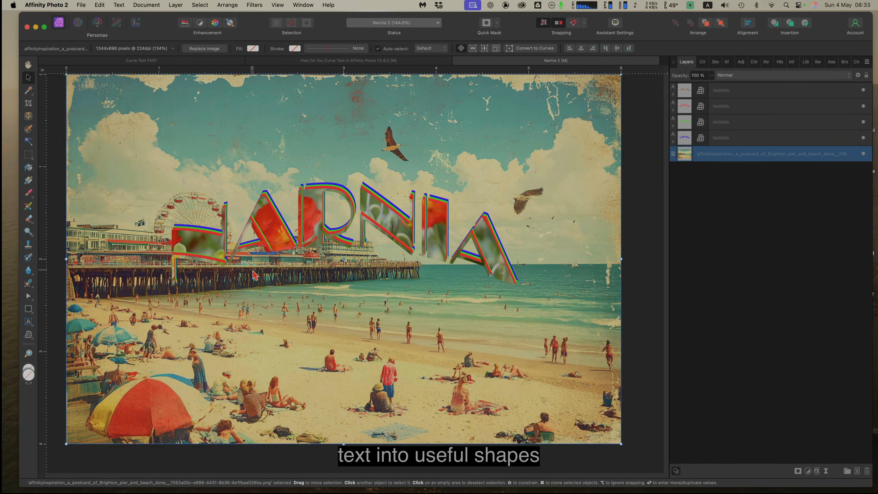
pyautogui.hscroll(1, 256, 276)
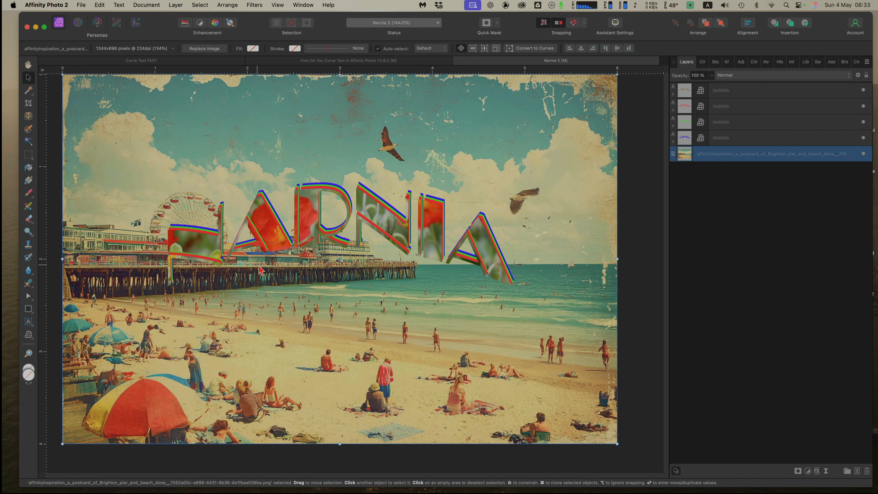